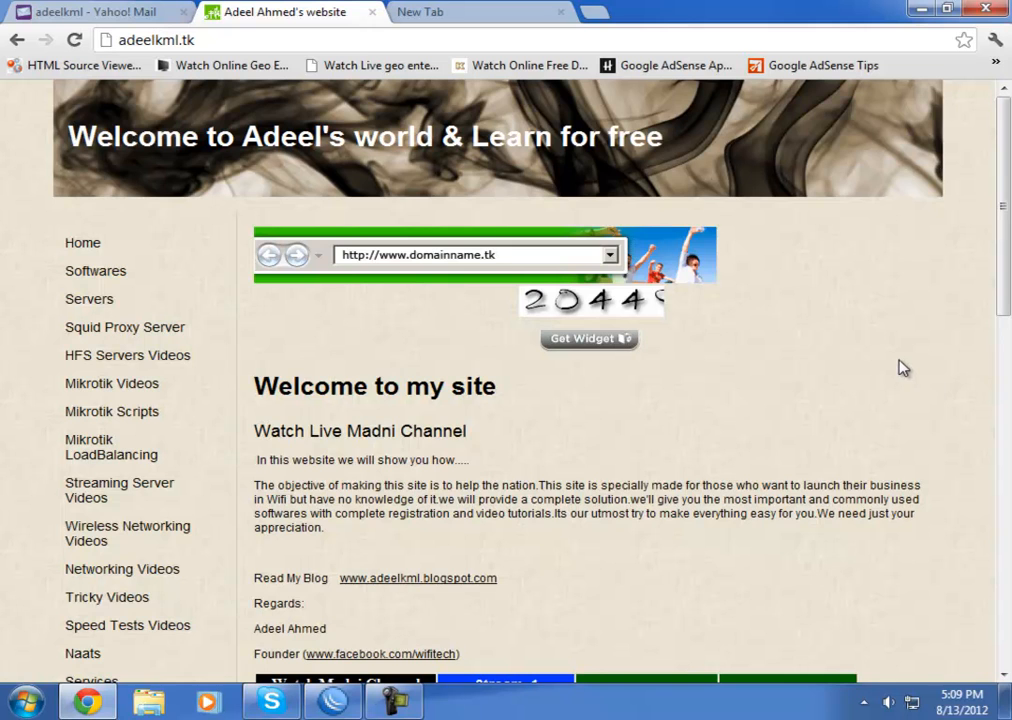
Keep the current color scheme in Chrome and stop the prompt from showing again
scroll(942, 372, "down", 1)
scroll(942, 372, "up", 1)
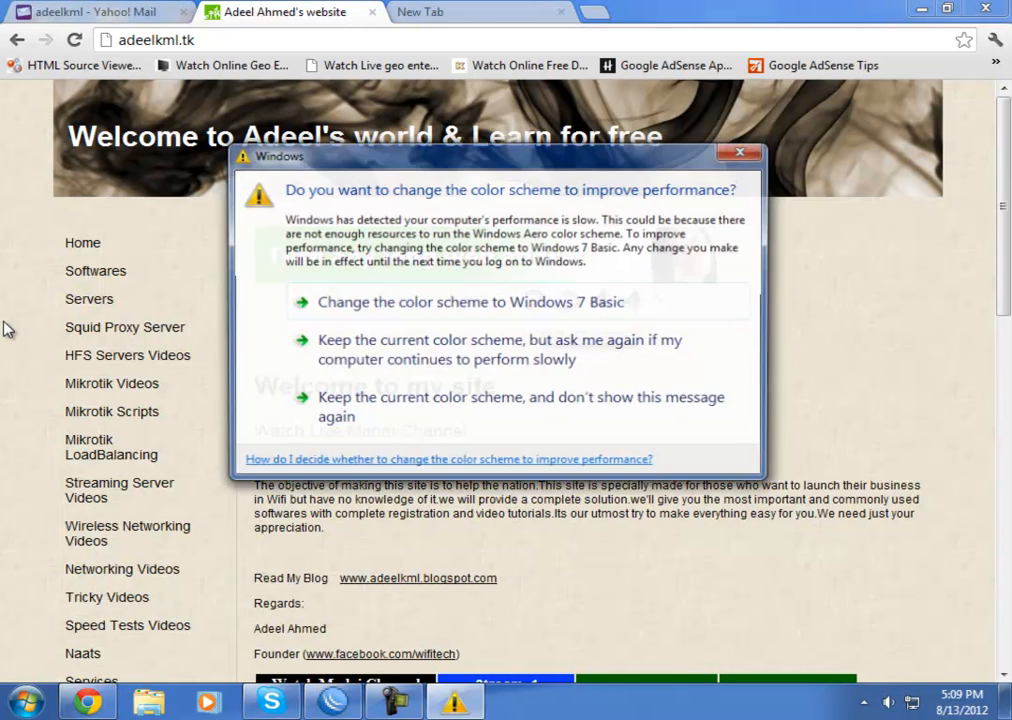
left_click(404, 400)
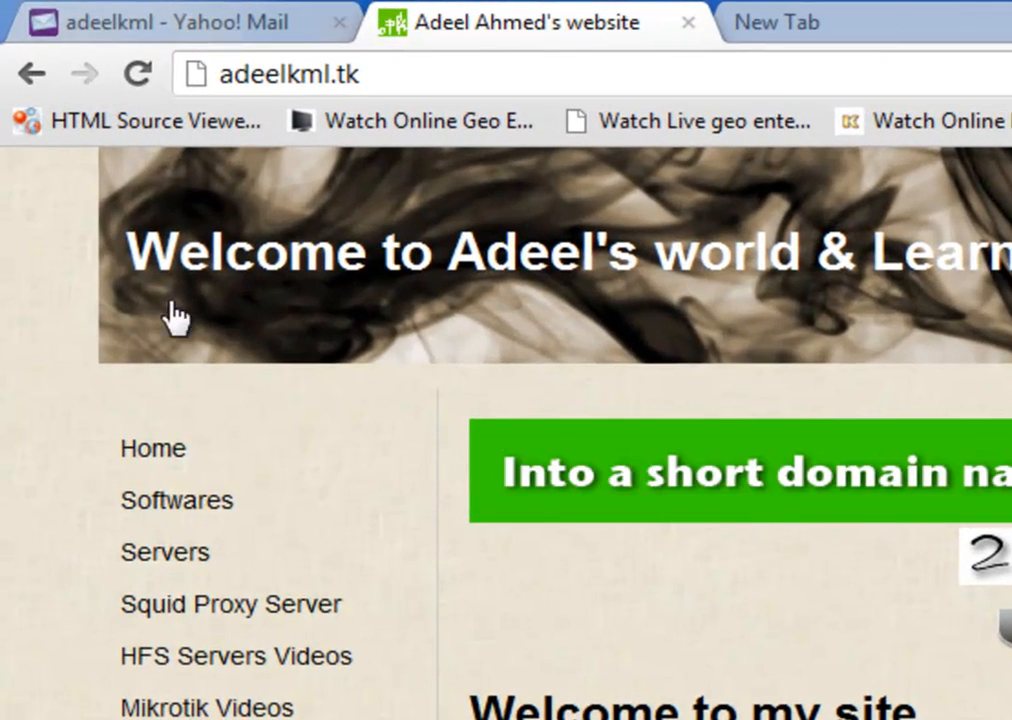
Open the Mikrotik Scripts page listing the script text files
left_click_drag(389, 90, 215, 76)
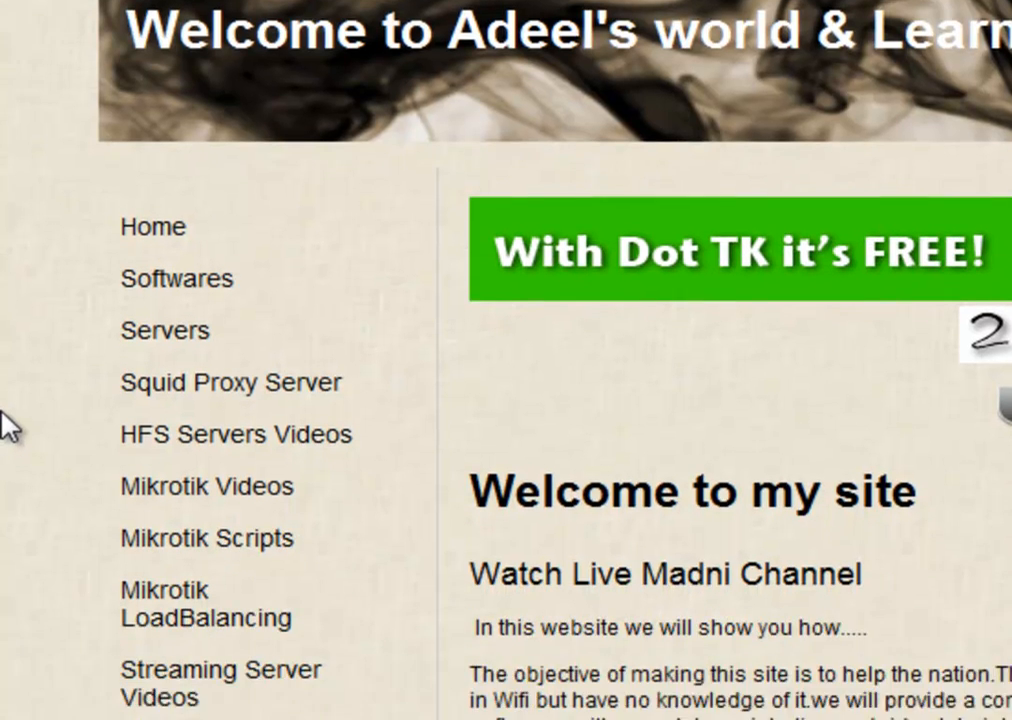
scroll(6, 255, "down", 2)
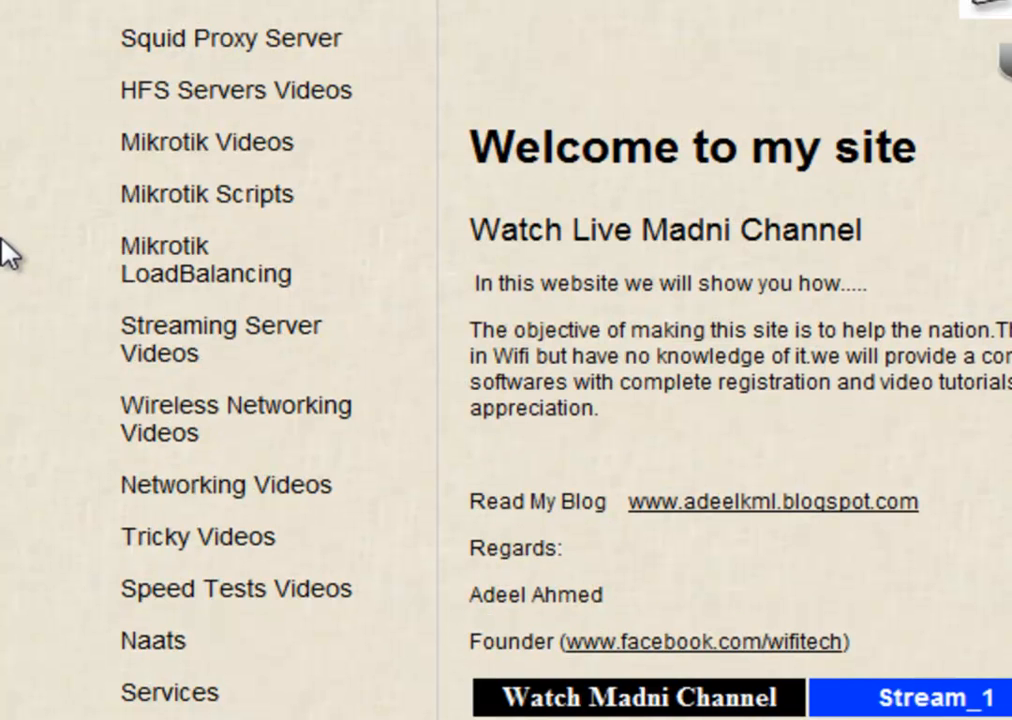
left_click(160, 200)
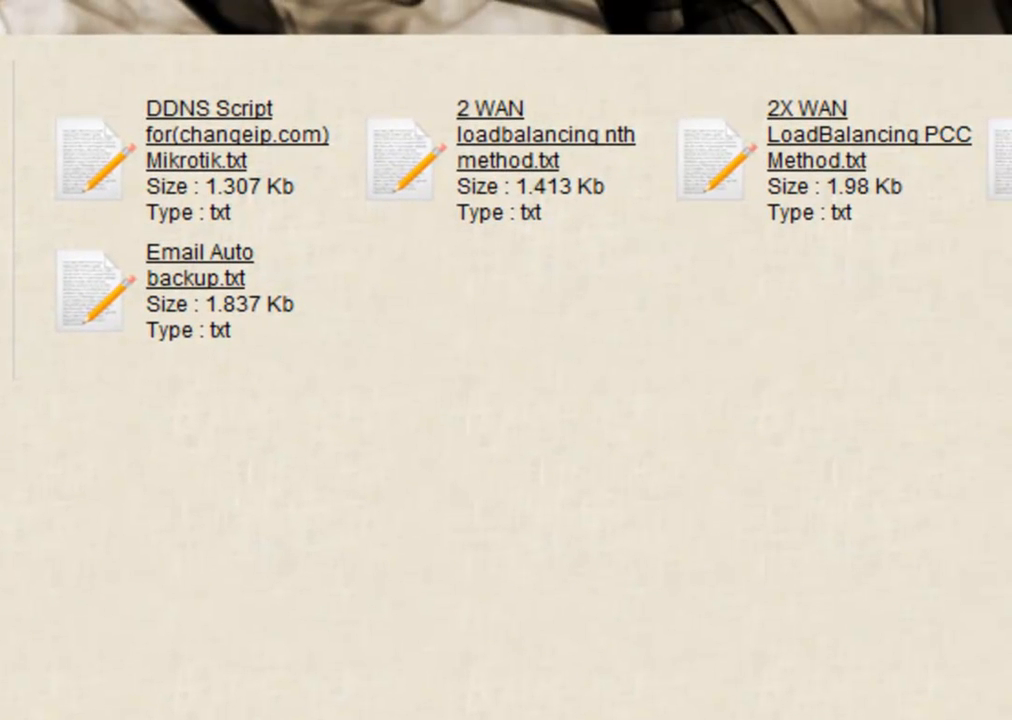
Copy the whole backup and scheduler script from Email Auto backup.txt, then go back to the listing
left_click(200, 282)
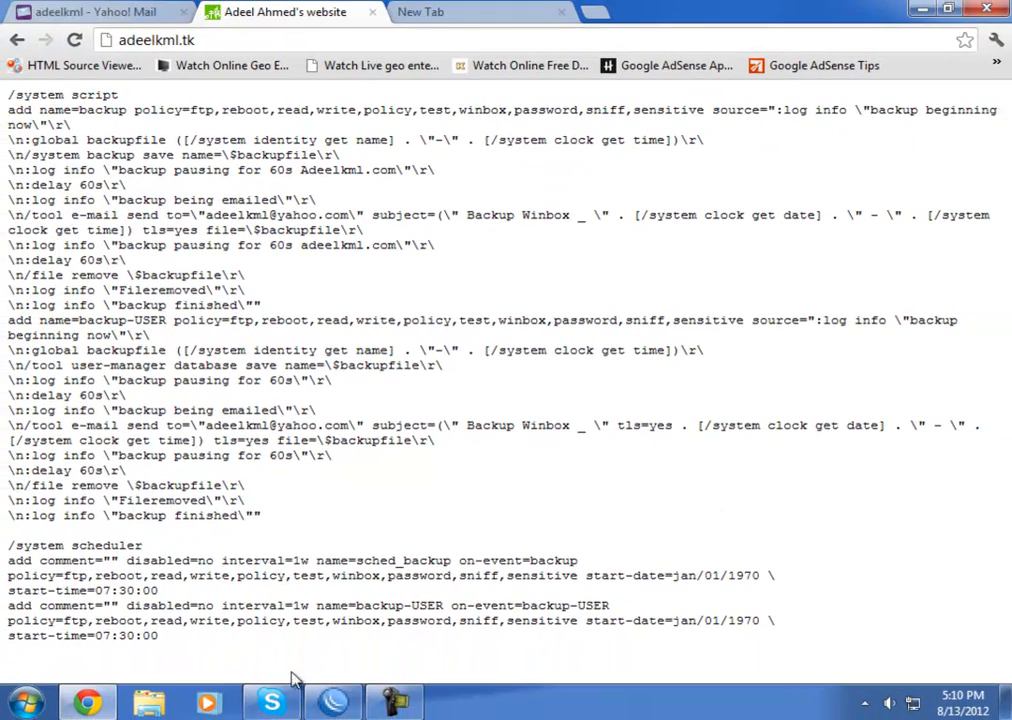
left_click_drag(230, 650, 10, 93)
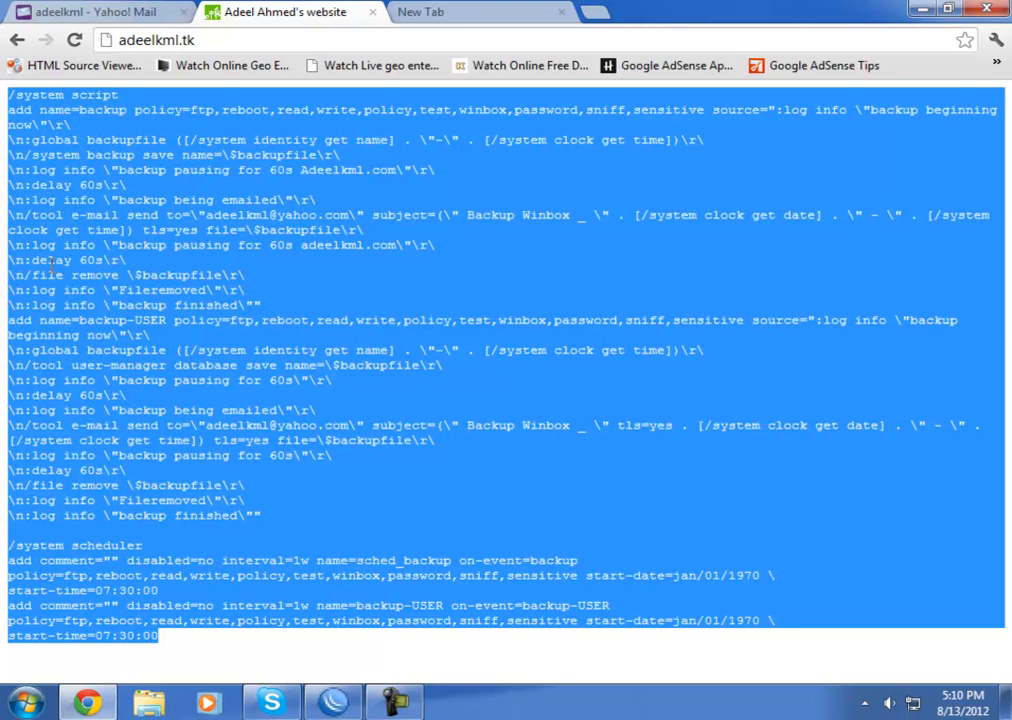
right_click(44, 270)
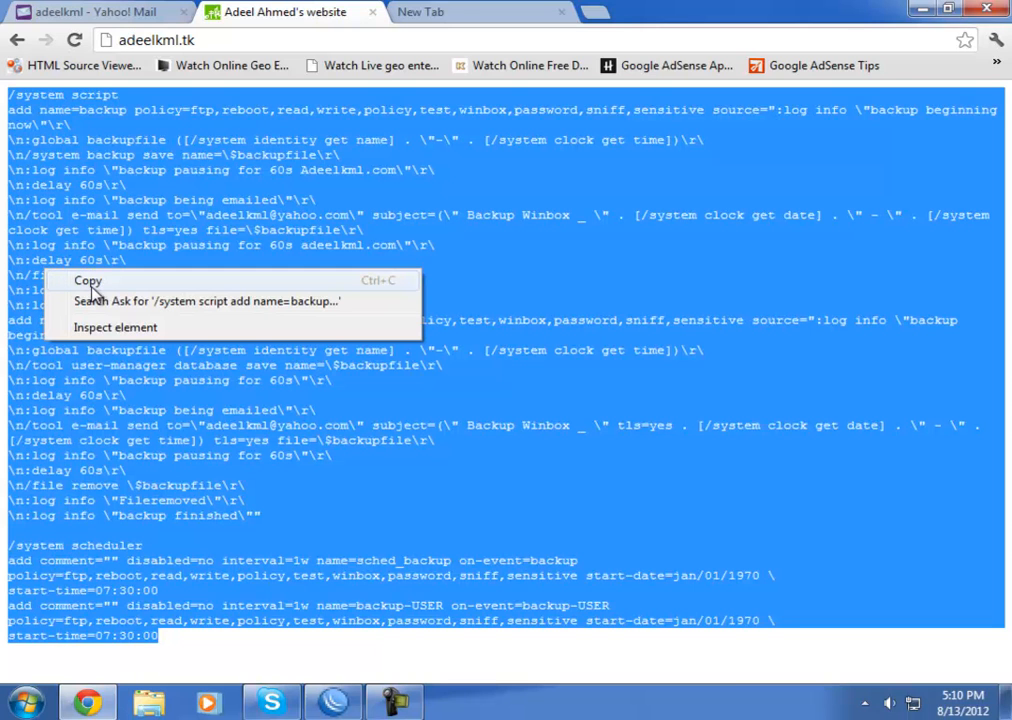
left_click(17, 40)
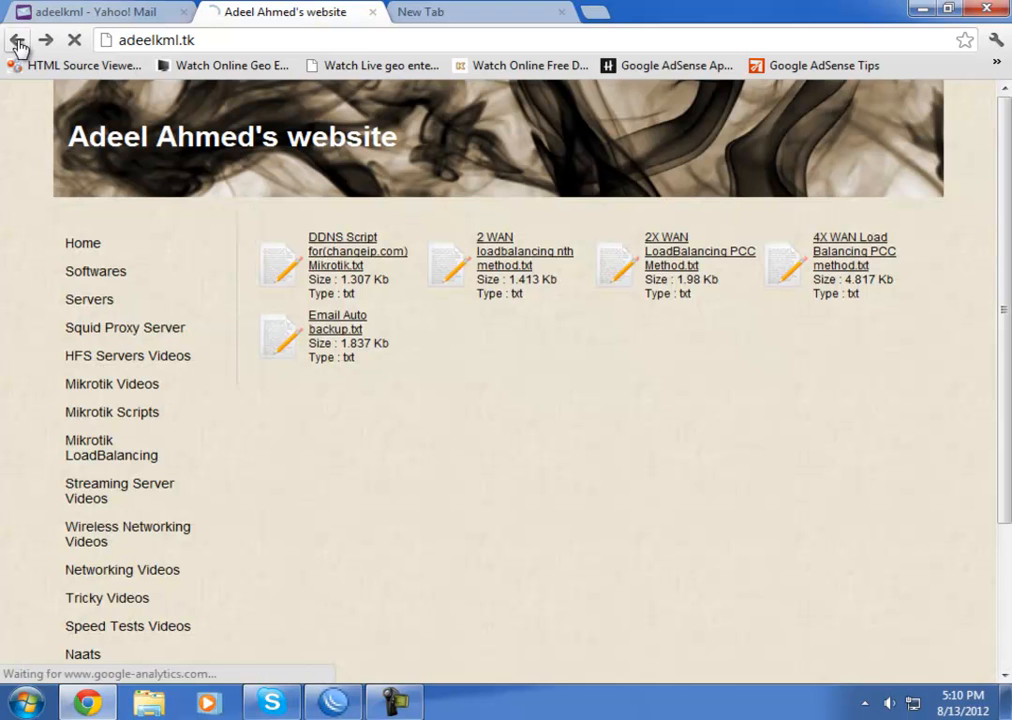
left_click(332, 325)
left_click_drag(5, 92, 492, 670)
right_click(130, 396)
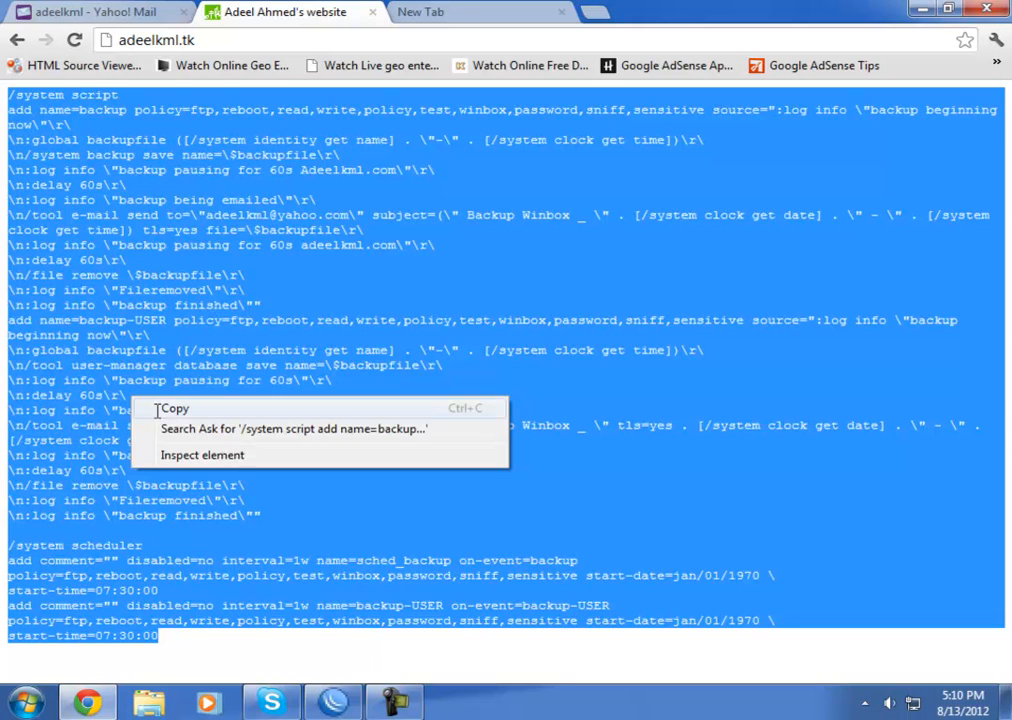
left_click(155, 409)
left_click(17, 40)
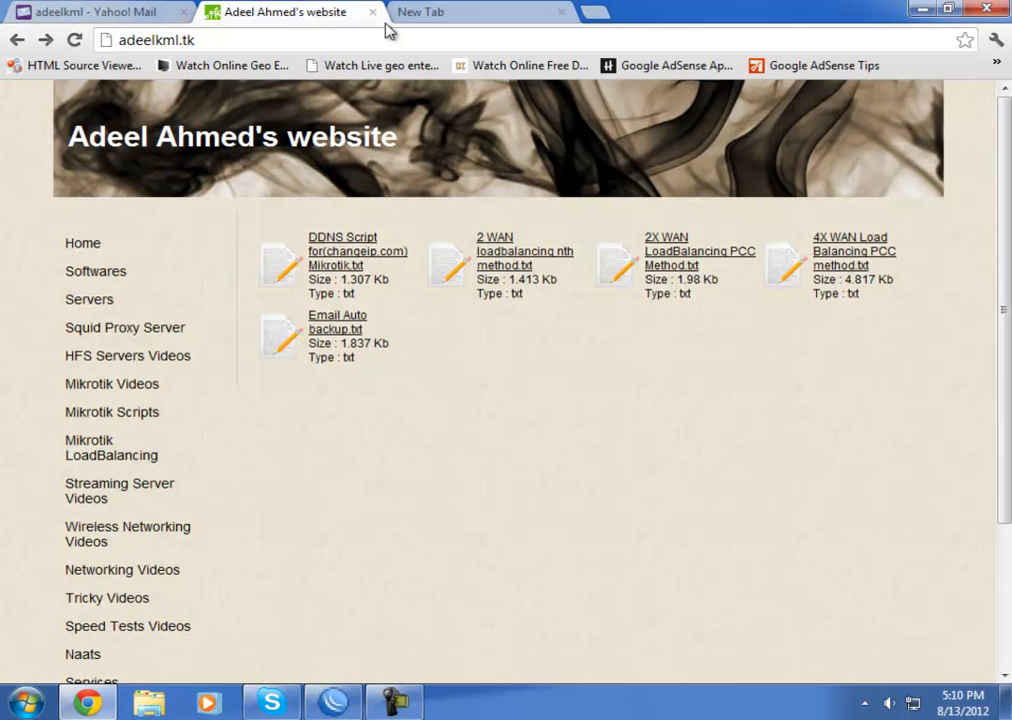
Create a new desktop text file, keeping the default name New Text Document (4)
left_click(924, 9)
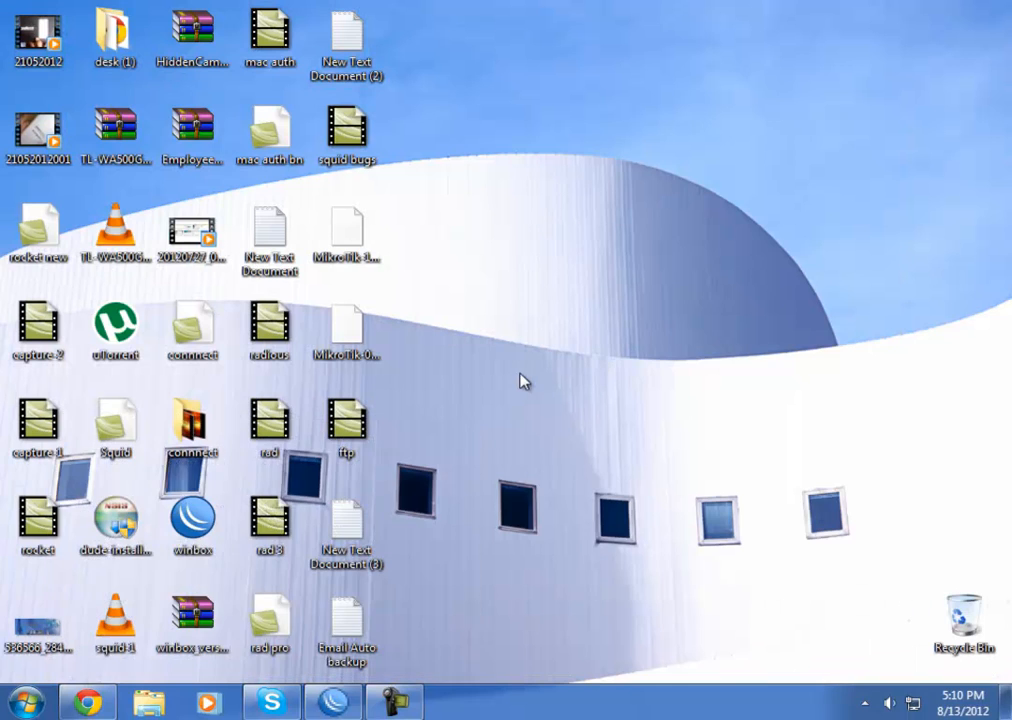
right_click(575, 299)
mouse_move(766, 479)
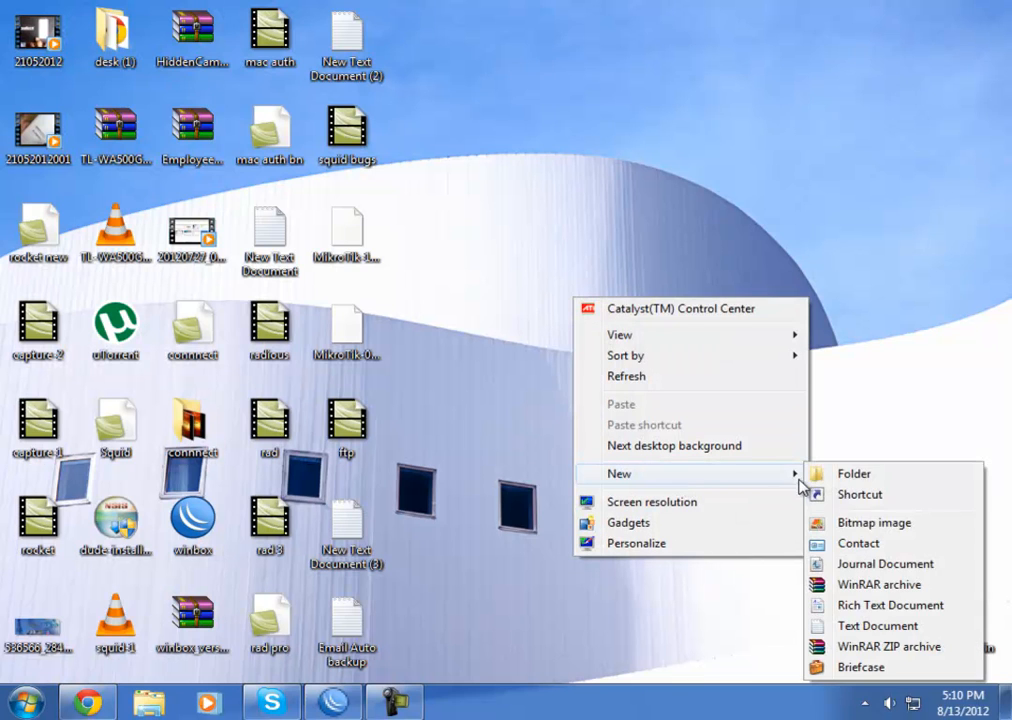
left_click(877, 625)
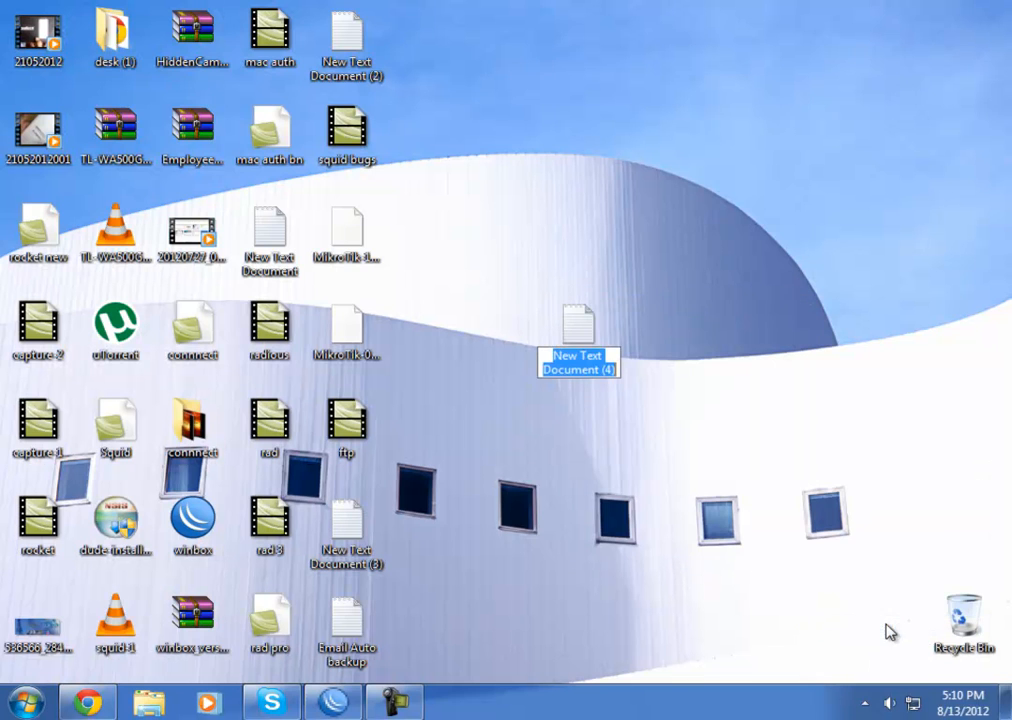
left_click(578, 340)
Paste the copied backup script into New Text Document (4) in Notepad, then minimize it
double_click(578, 340)
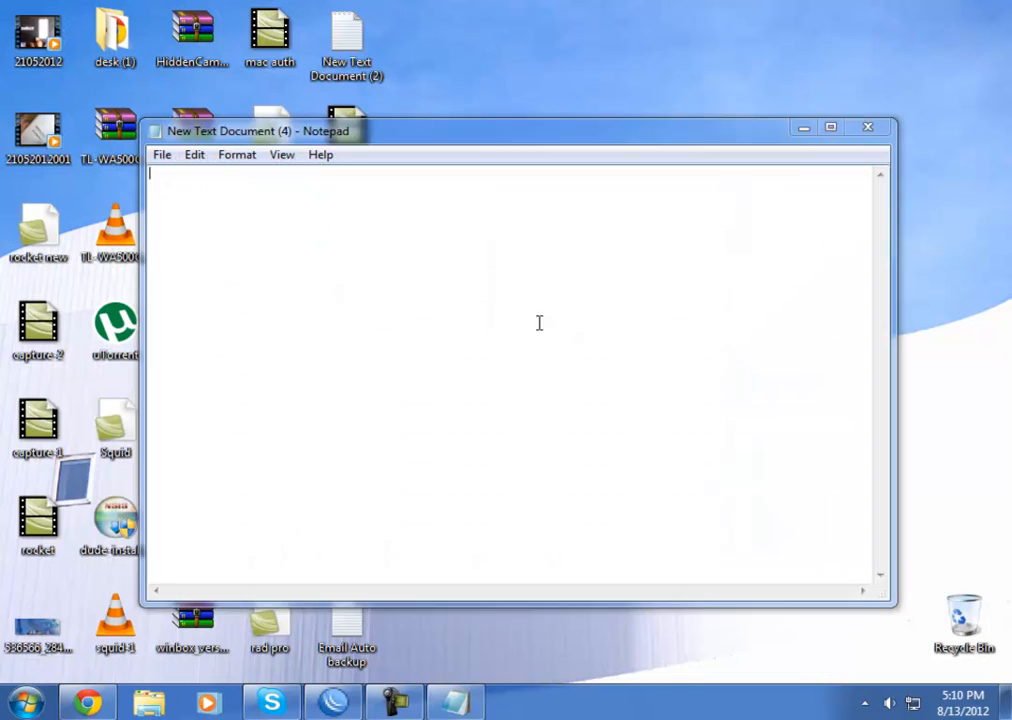
right_click(421, 282)
left_click(468, 357)
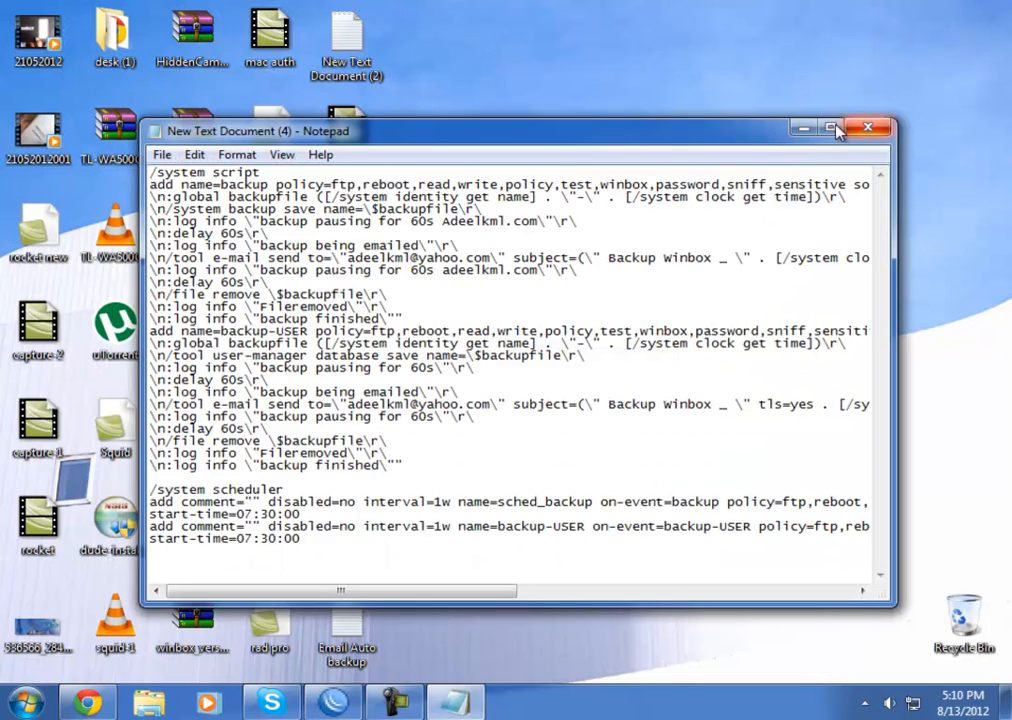
left_click(830, 127)
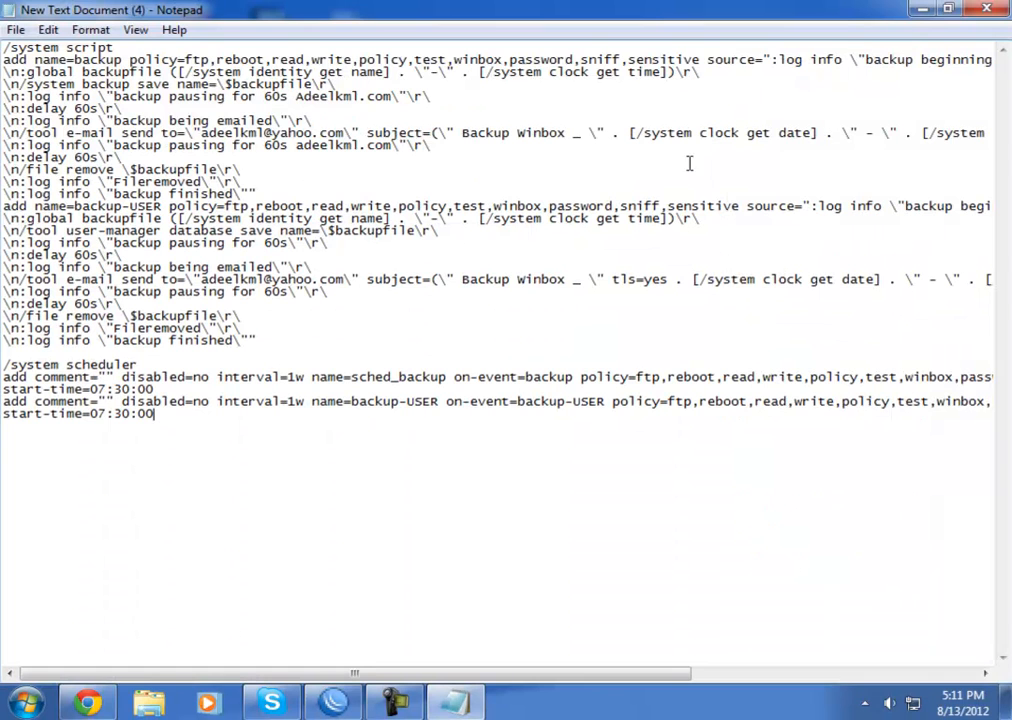
left_click(920, 11)
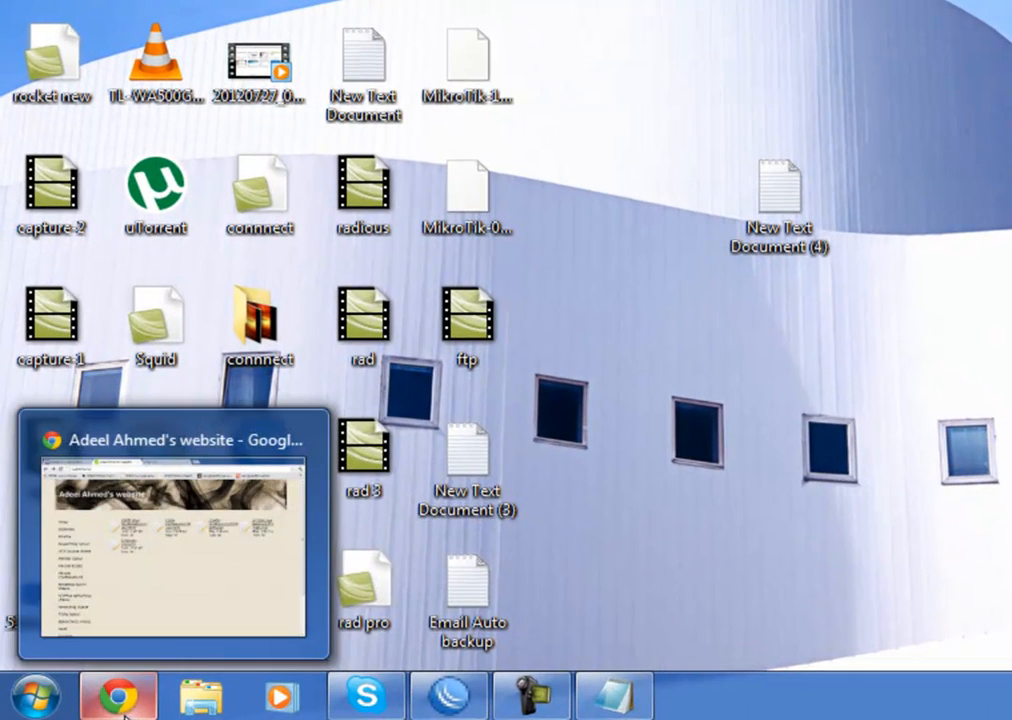
Add a System > Logging rule with topic e-mail and memory action, and apply it
left_click(452, 697)
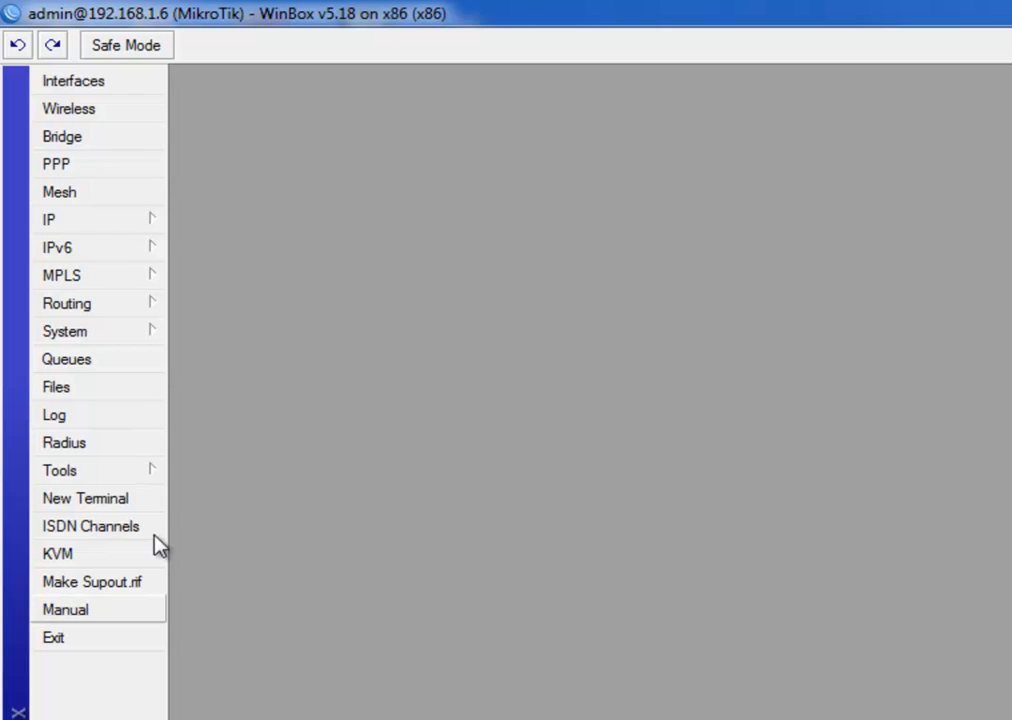
left_click(134, 334)
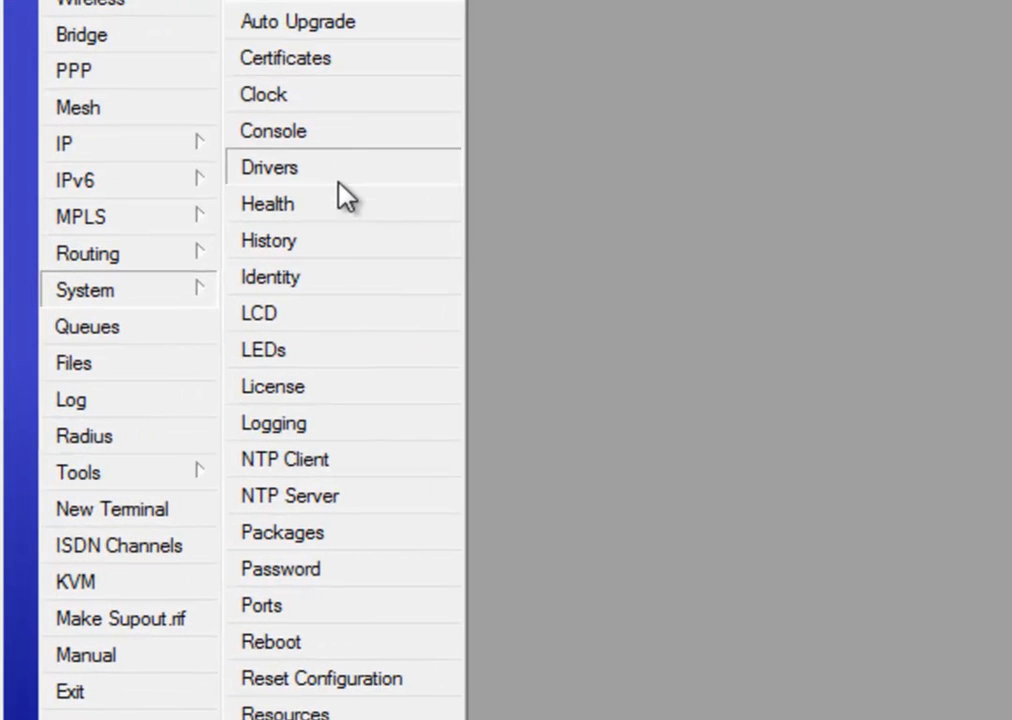
left_click(339, 427)
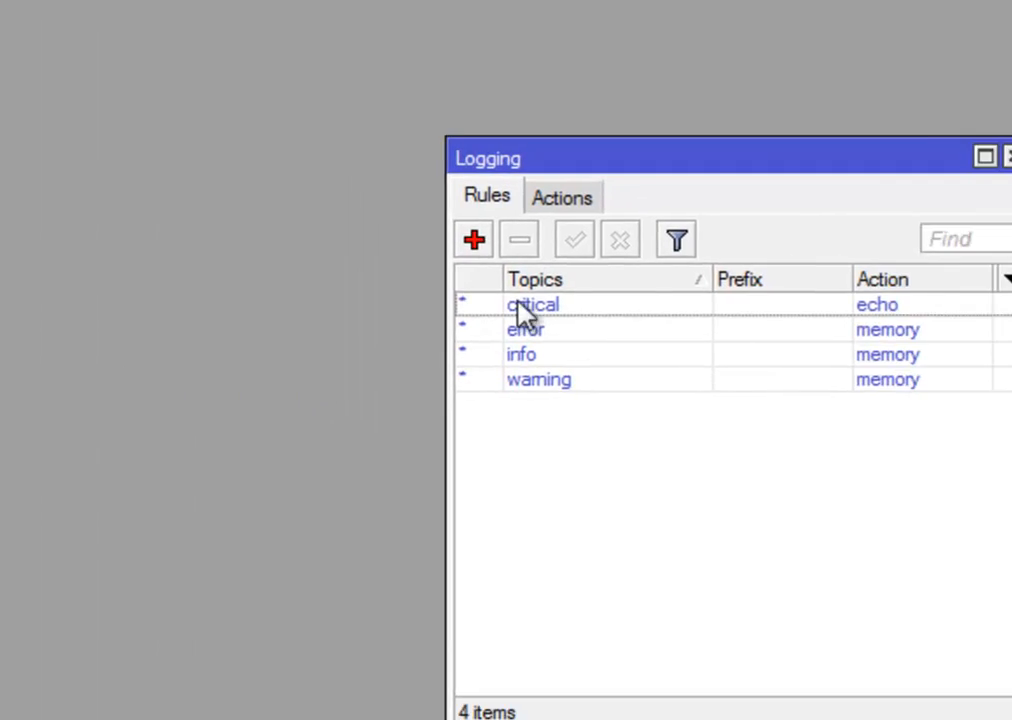
left_click(539, 256)
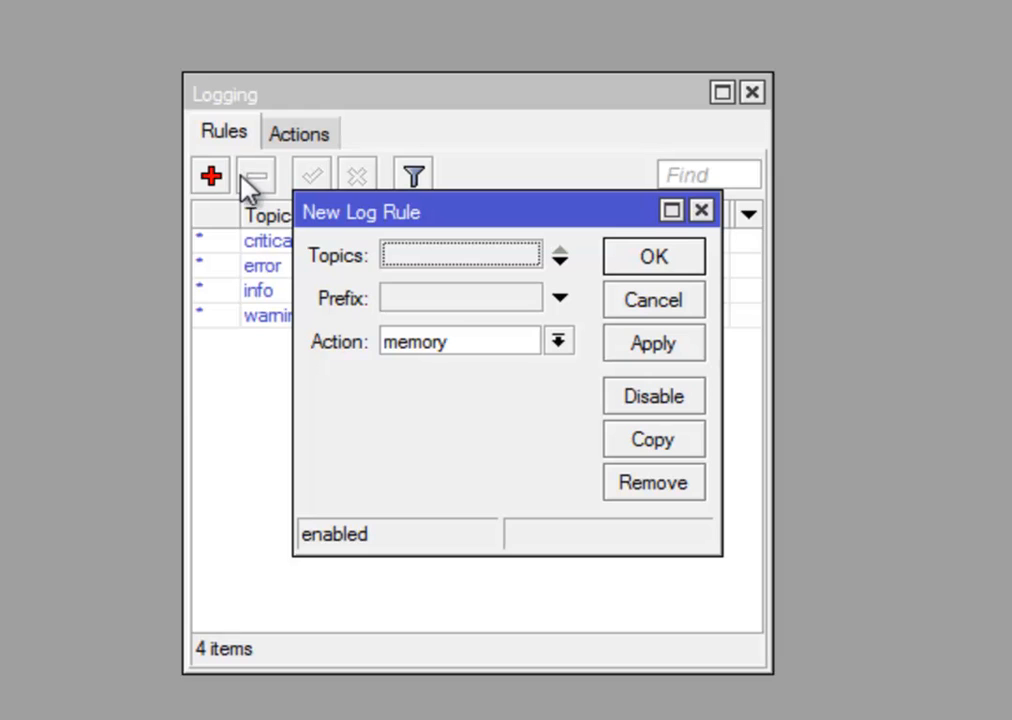
left_click(556, 262)
left_click(530, 258)
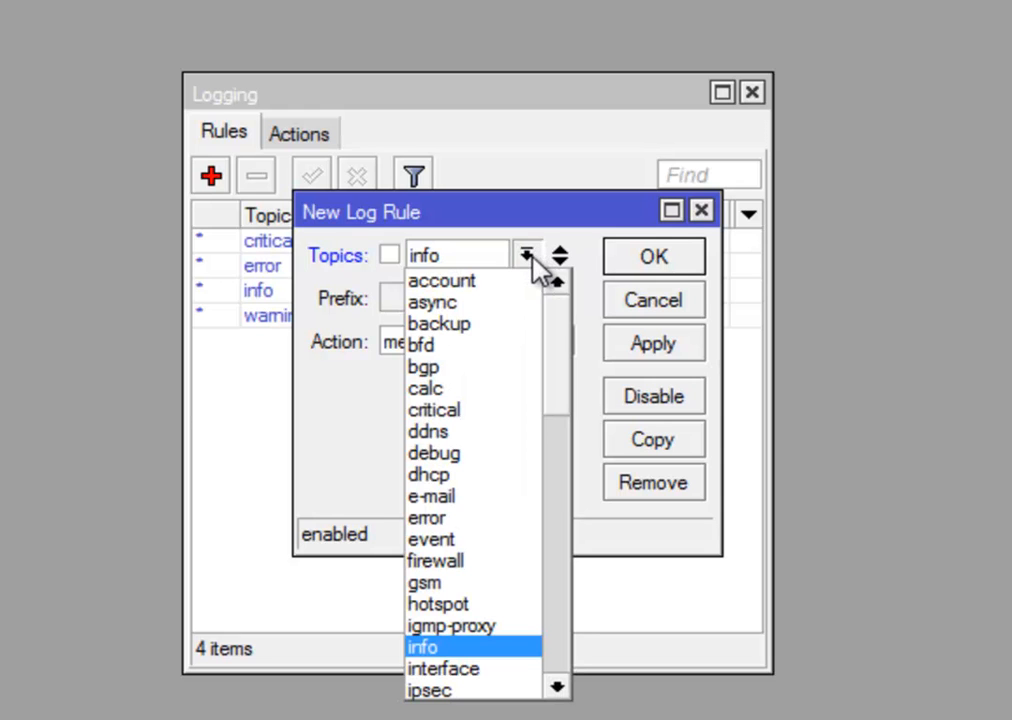
scroll(470, 672, "down", 2)
scroll(470, 675, "down", 5)
scroll(468, 670, "up", 7)
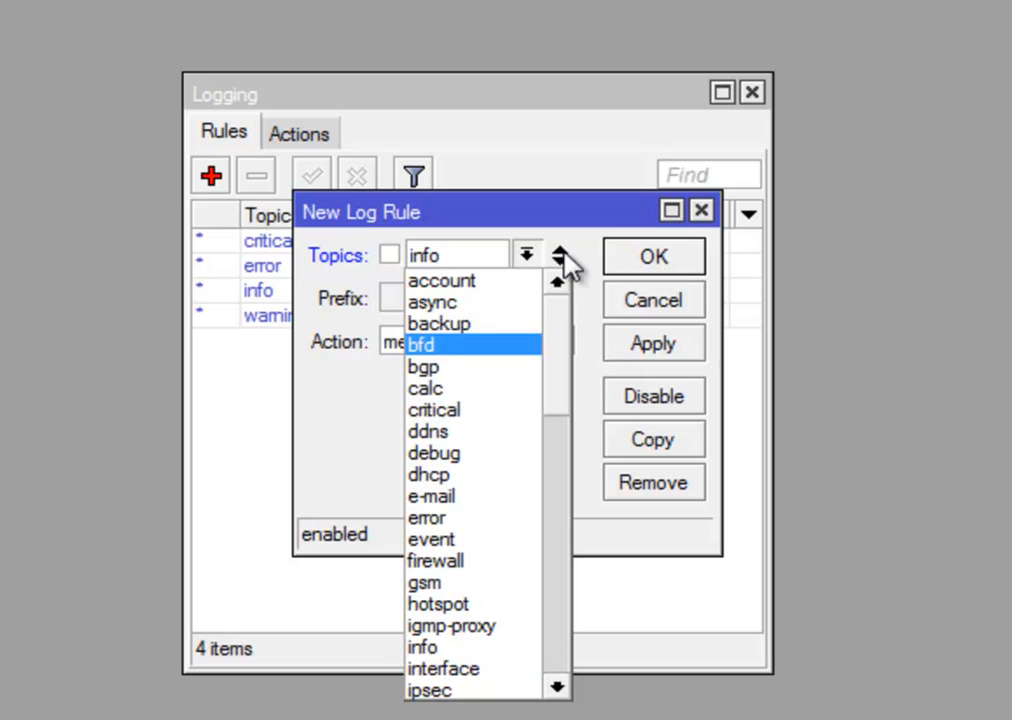
left_click(474, 498)
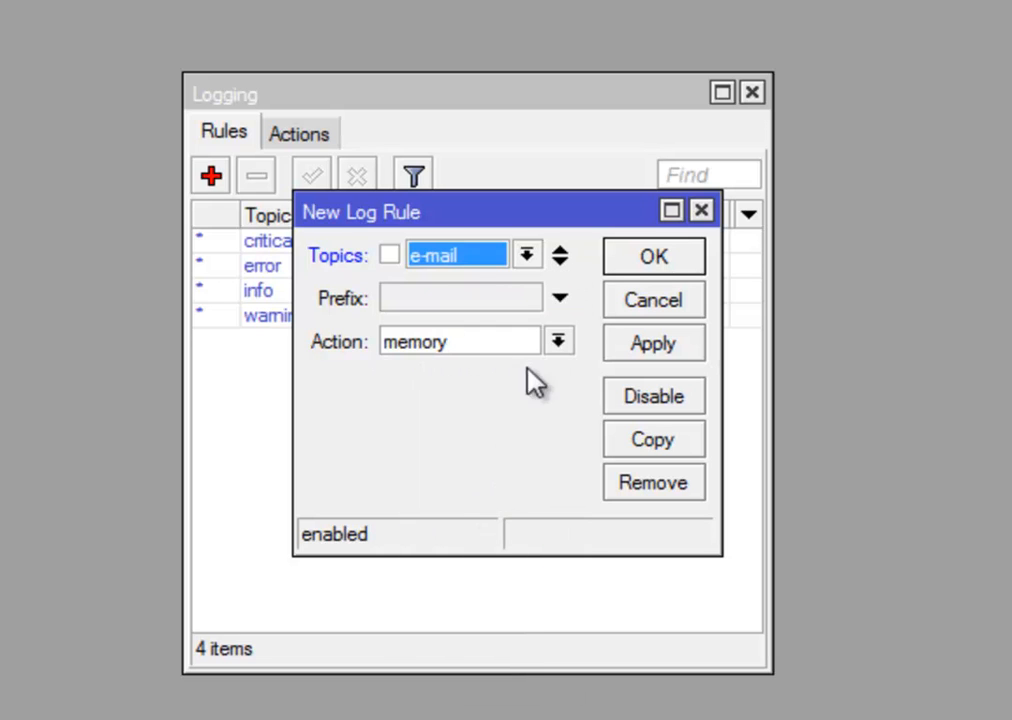
left_click(664, 345)
left_click(666, 259)
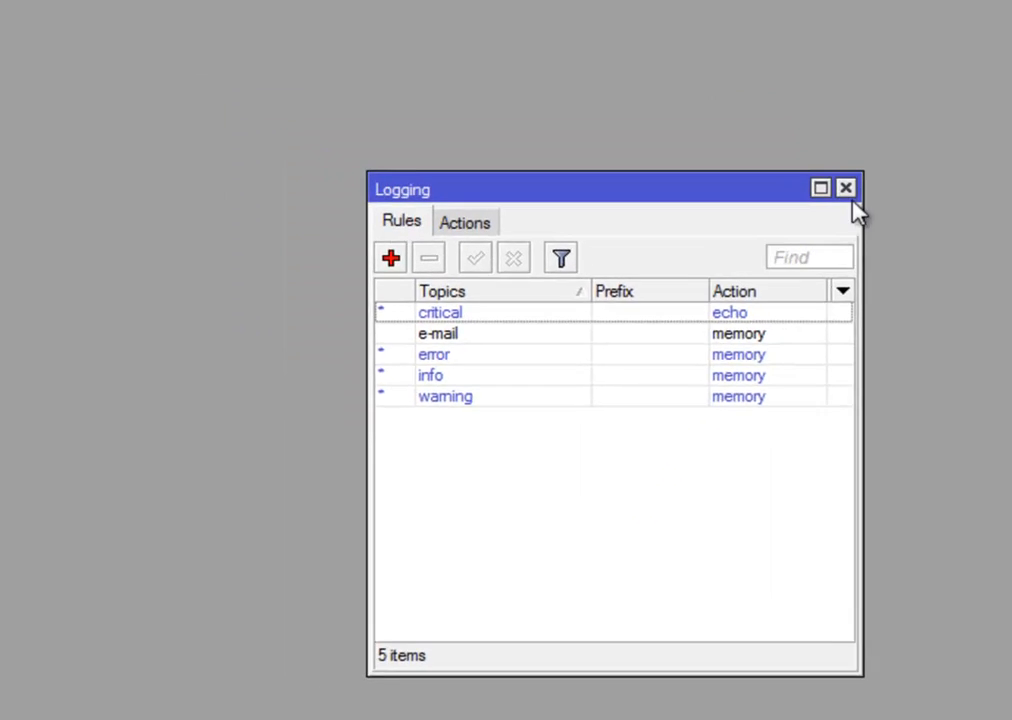
left_click(824, 166)
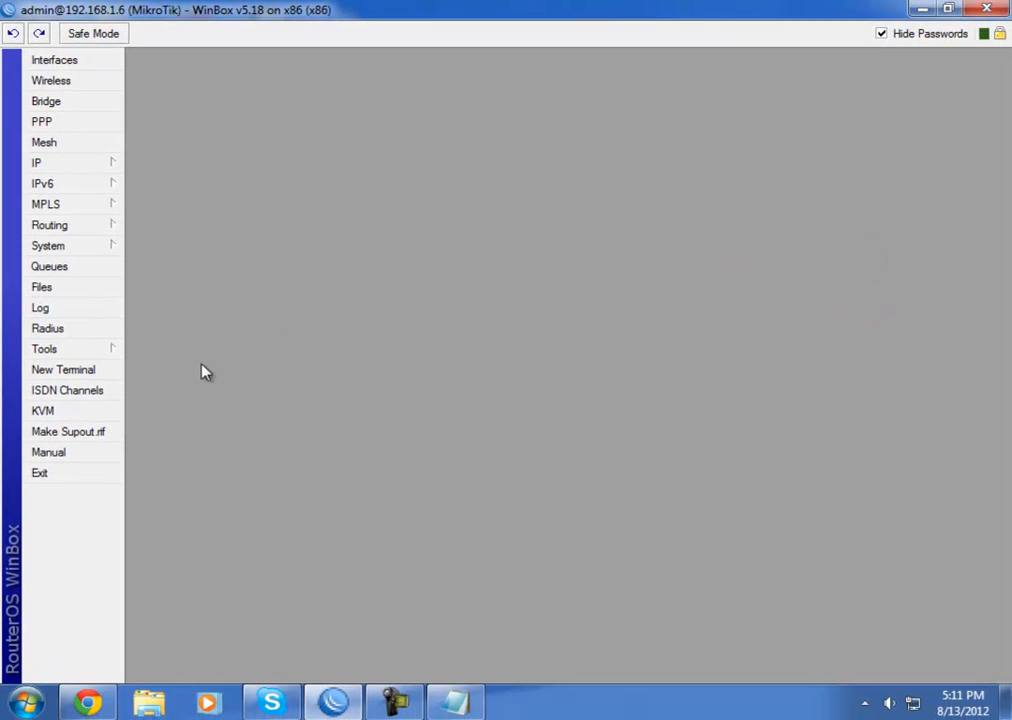
Check Tools > Email settings showing server 173.194.70.108 on port 587
left_click(77, 355)
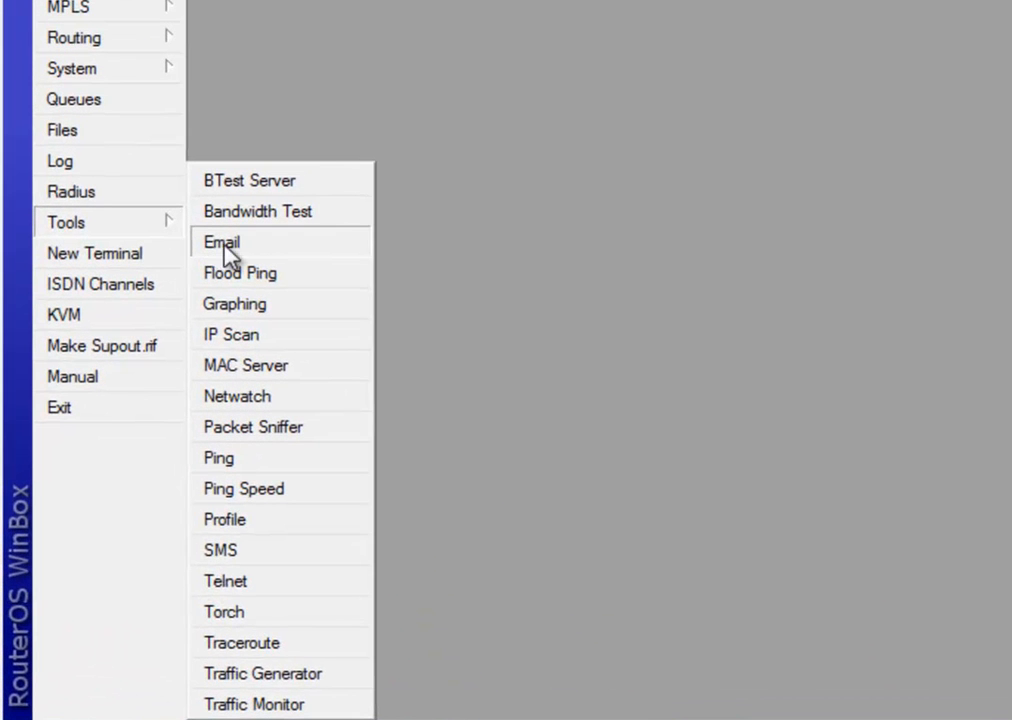
left_click(272, 253)
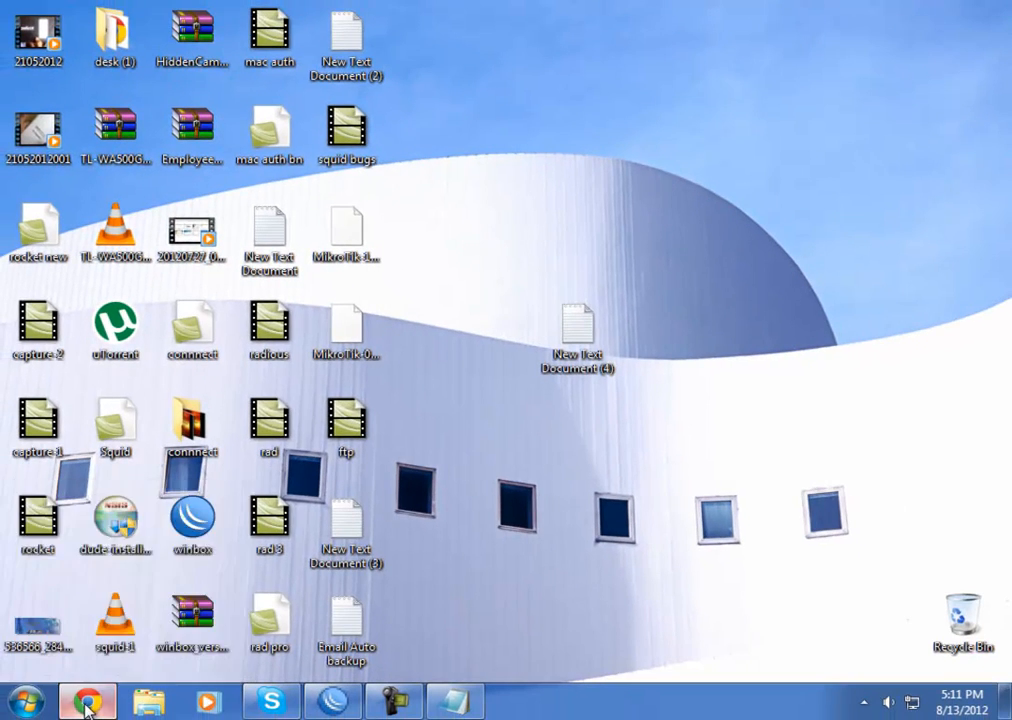
left_click(86, 703)
Go from Chrome's New Tab page to Google and open Gmail
left_click(432, 10)
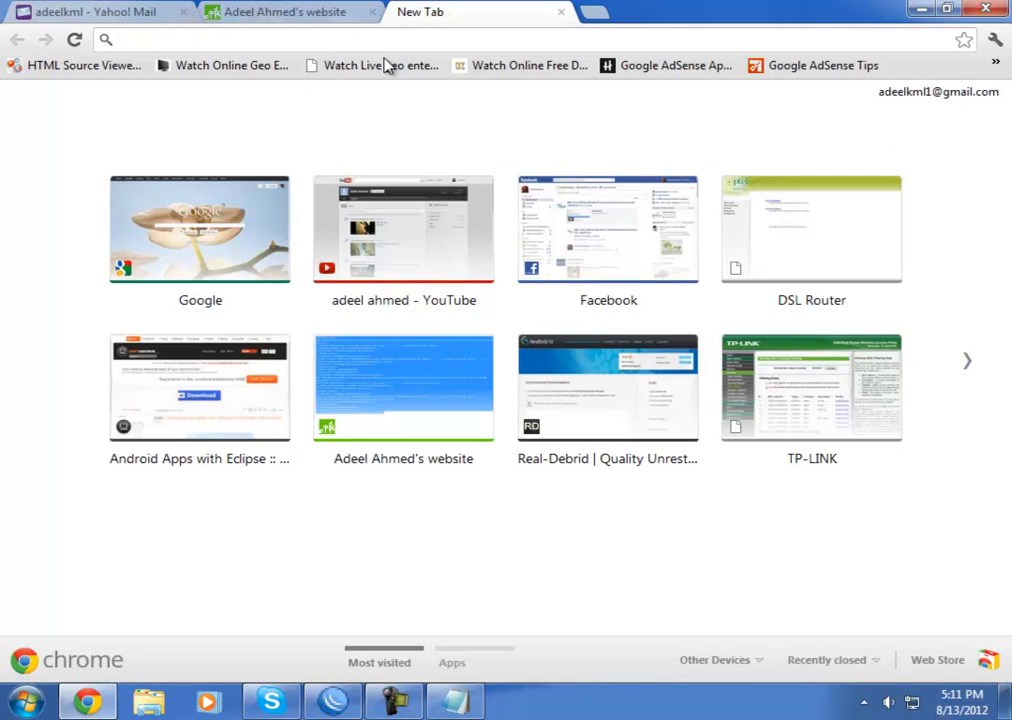
left_click(338, 708)
left_click(338, 708)
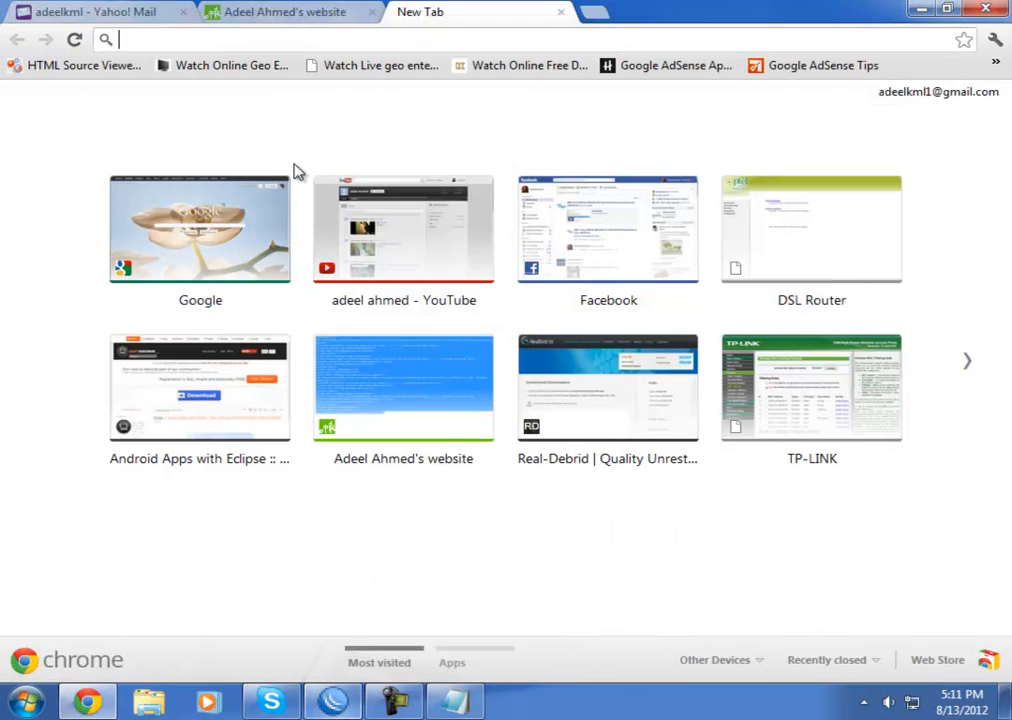
left_click(222, 259)
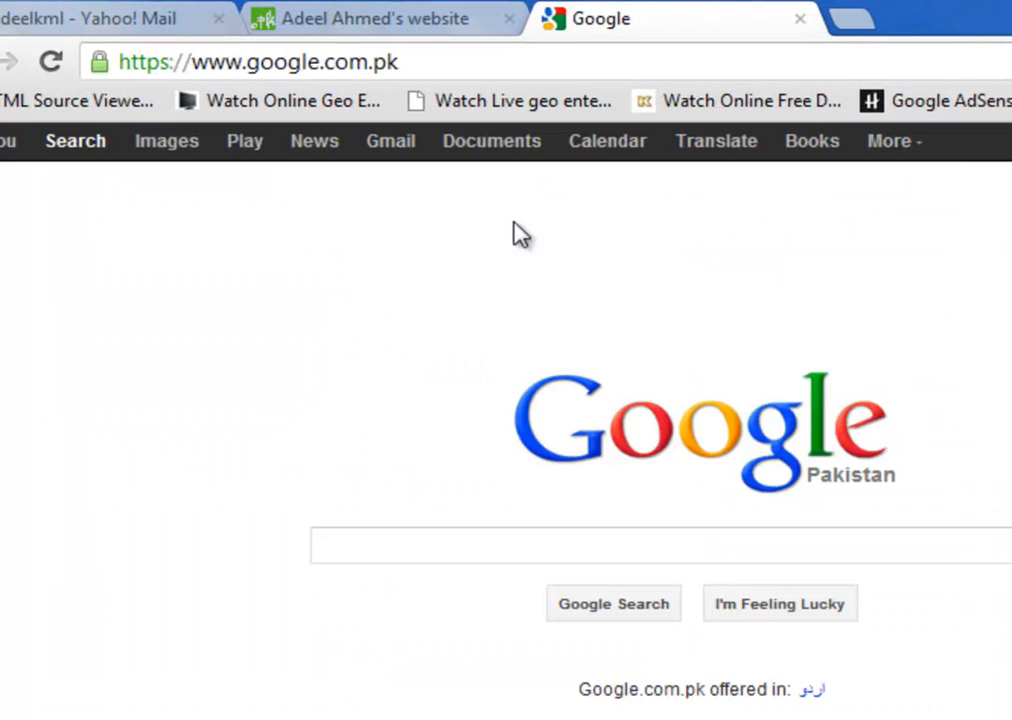
left_click(411, 154)
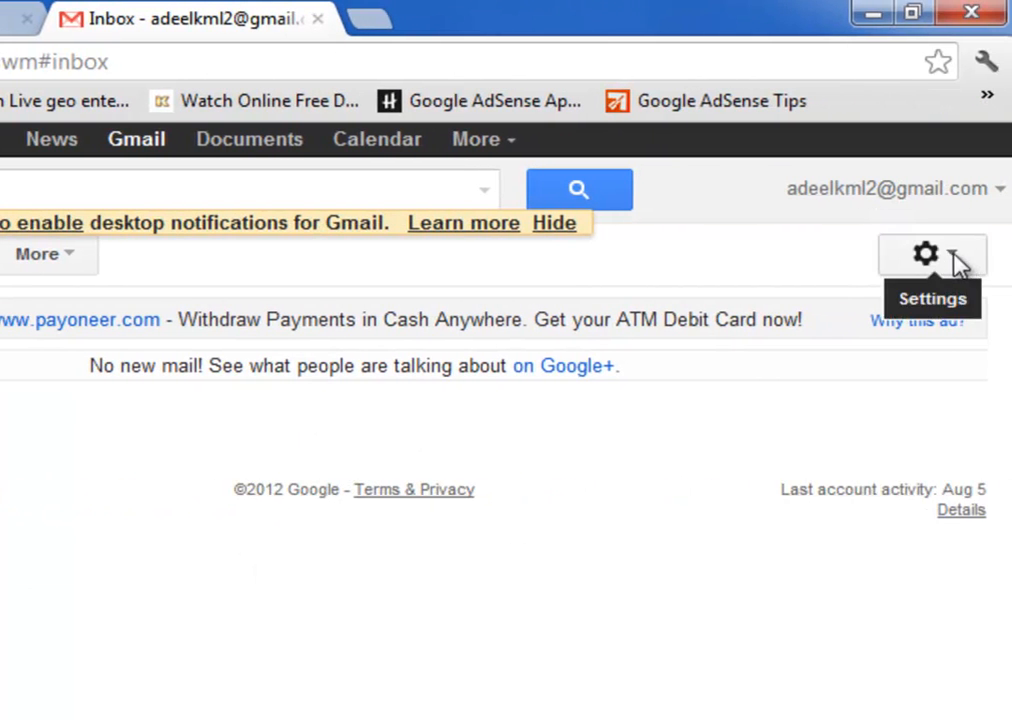
Open Gmail's Forwarding and POP/IMAP settings and verify POP is enabled for all mail
left_click(957, 262)
left_click(655, 432)
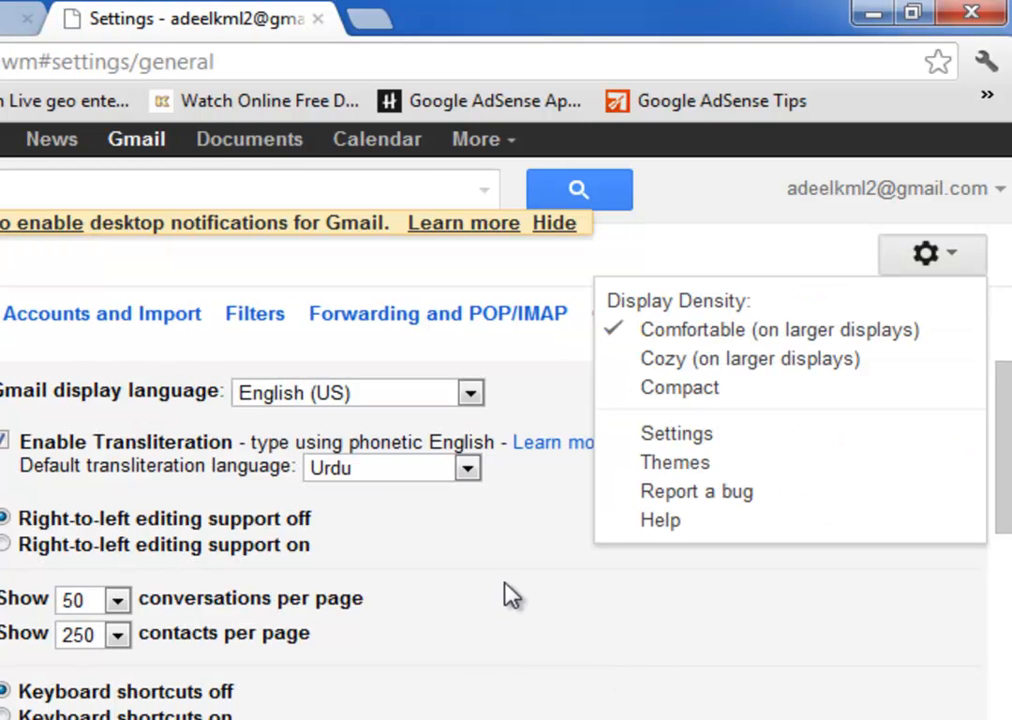
left_click(450, 315)
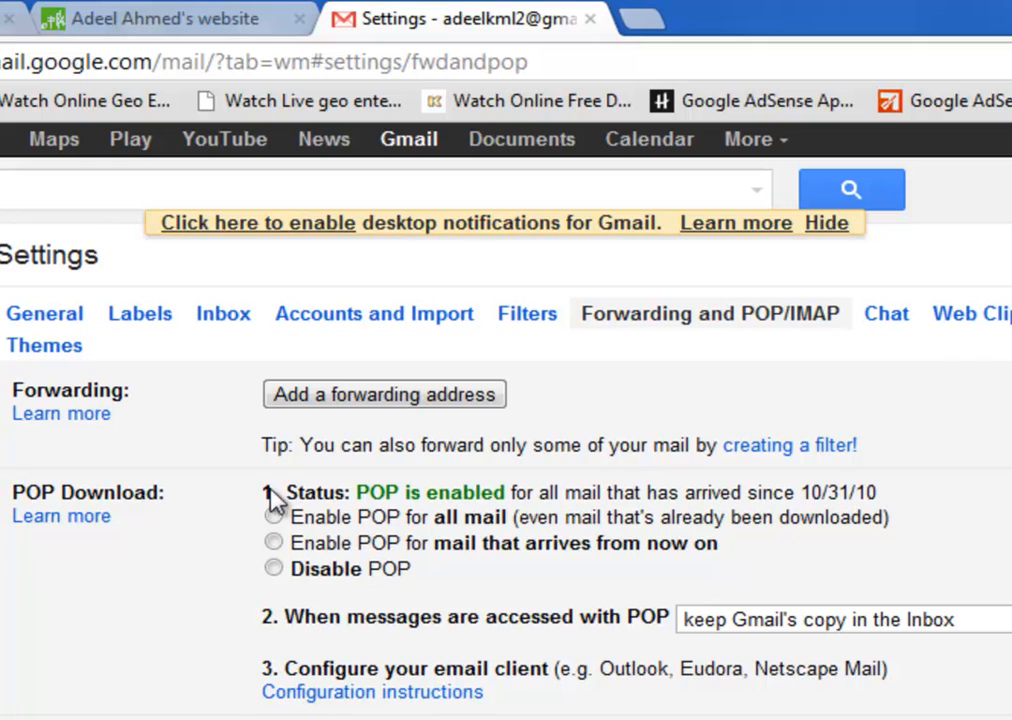
left_click_drag(244, 497, 910, 508)
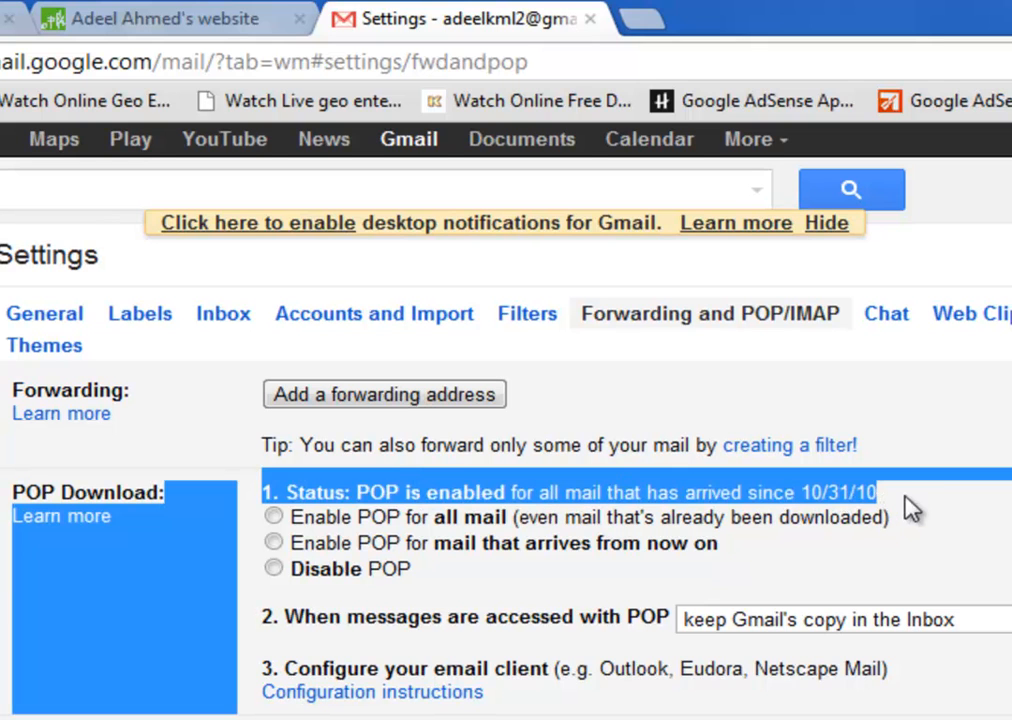
left_click(380, 495)
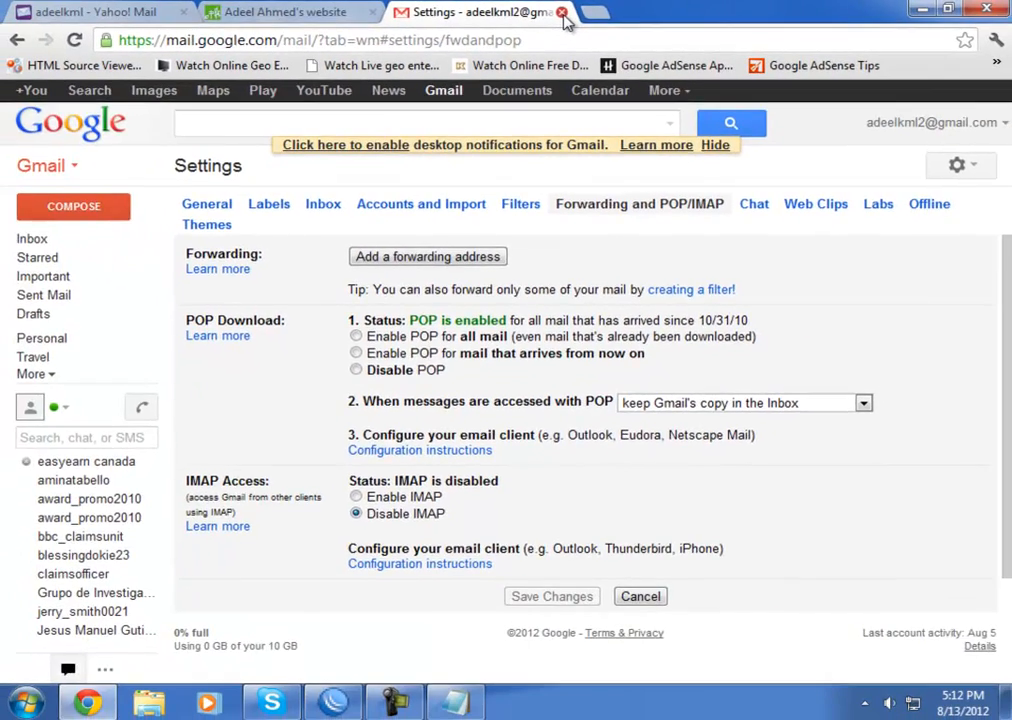
Close the Gmail tab and return to WinBox Email Settings with server 173.194.70.108, port 587
left_click(562, 13)
left_click(920, 10)
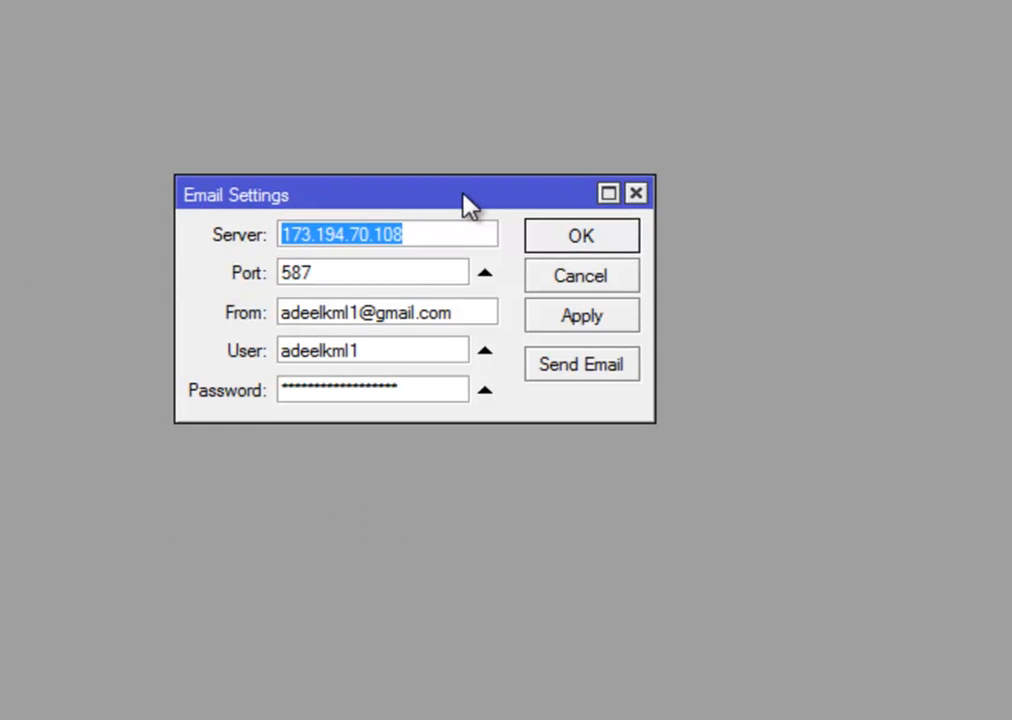
left_click(454, 234)
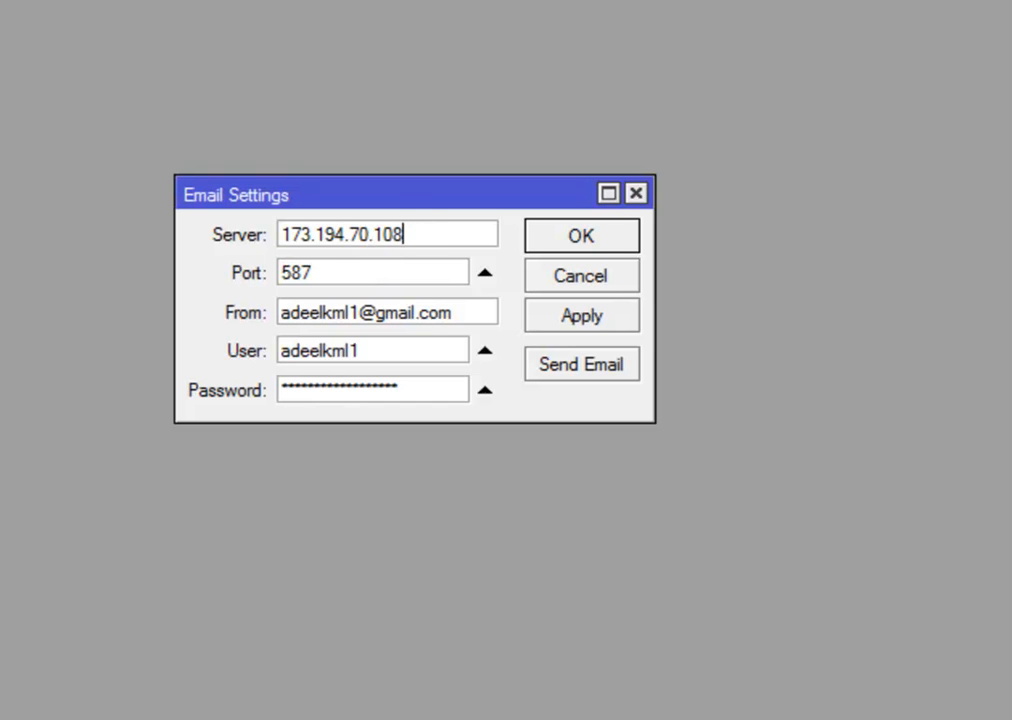
key("super")
left_click(569, 569)
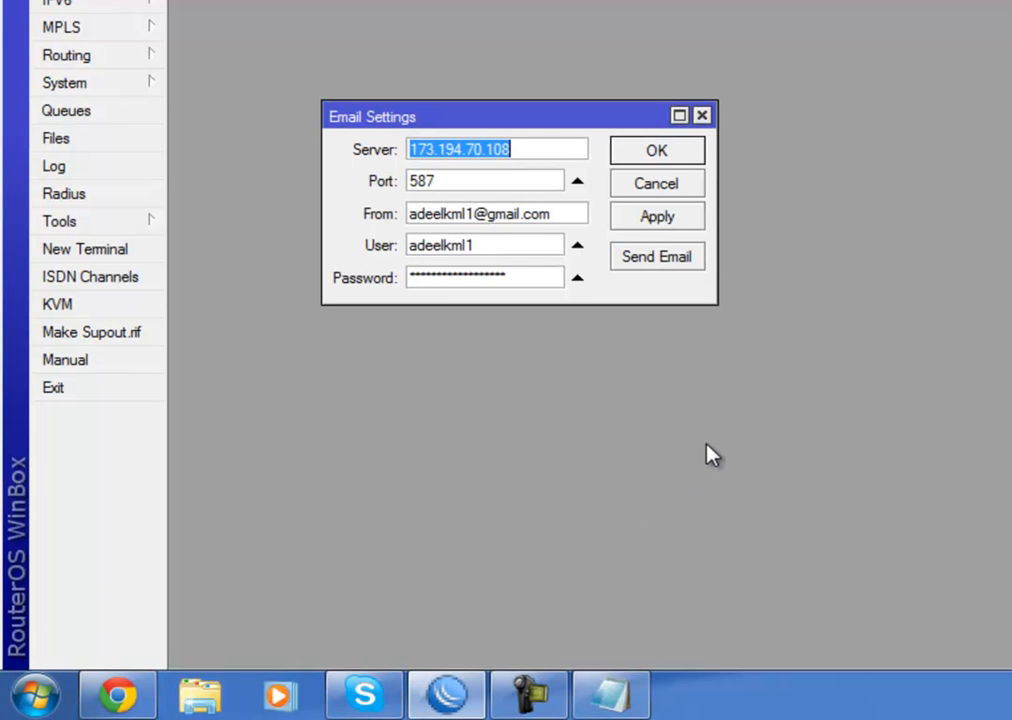
Run 'ping smtp.gmail.com -t', confirm 9/9 replies from 173.194.70.108, then close it
key("super+r")
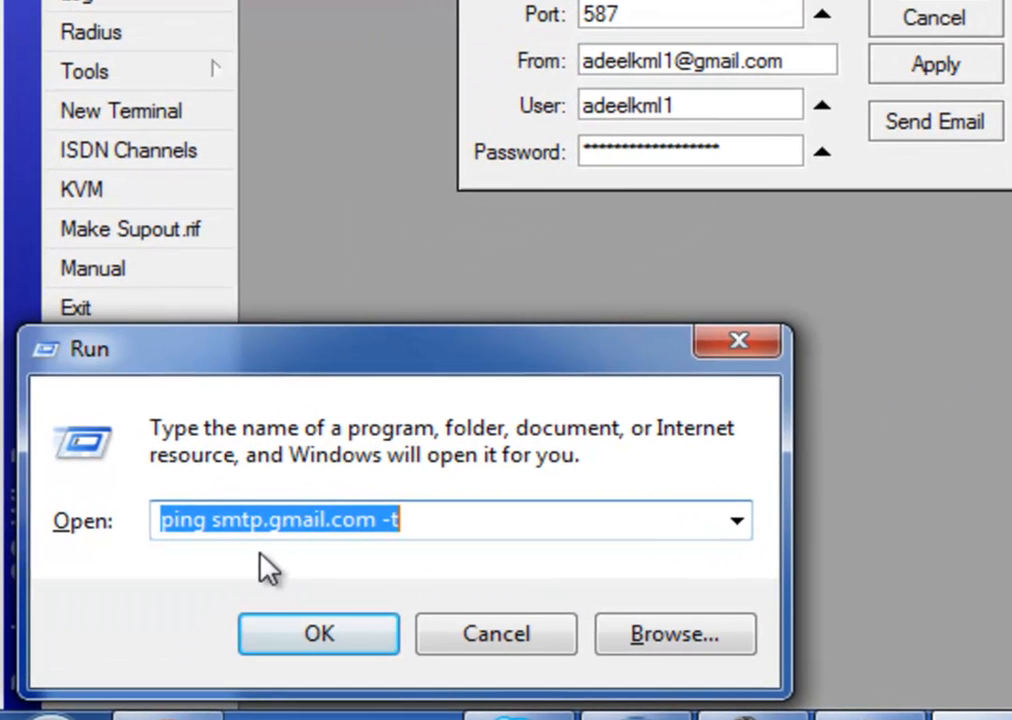
left_click_drag(260, 360, 754, 247)
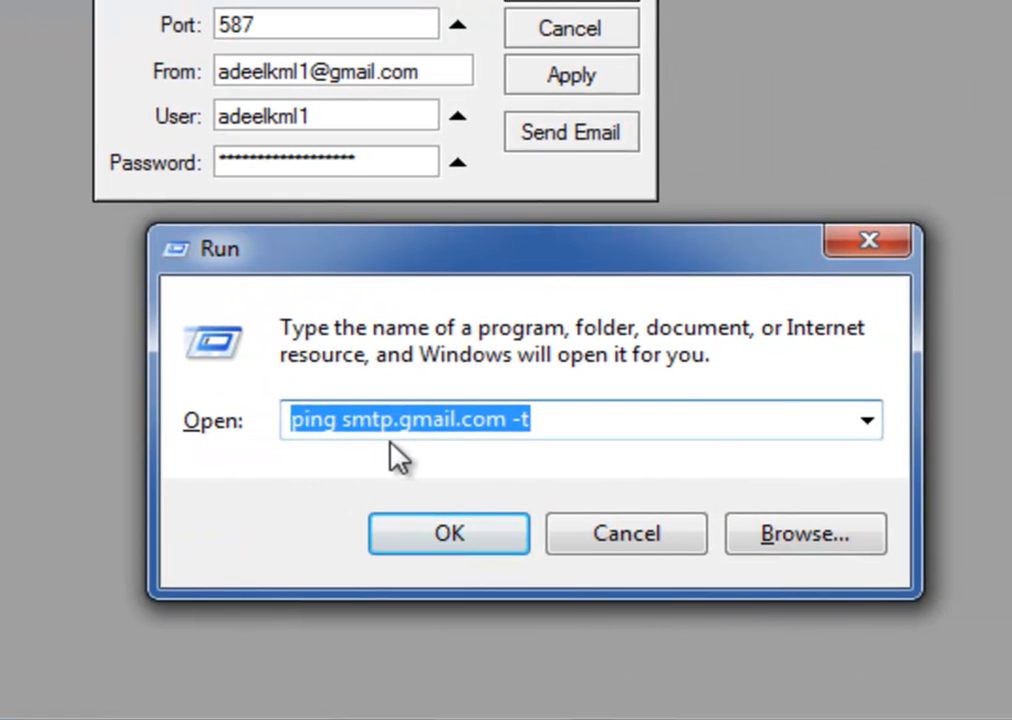
left_click(515, 538)
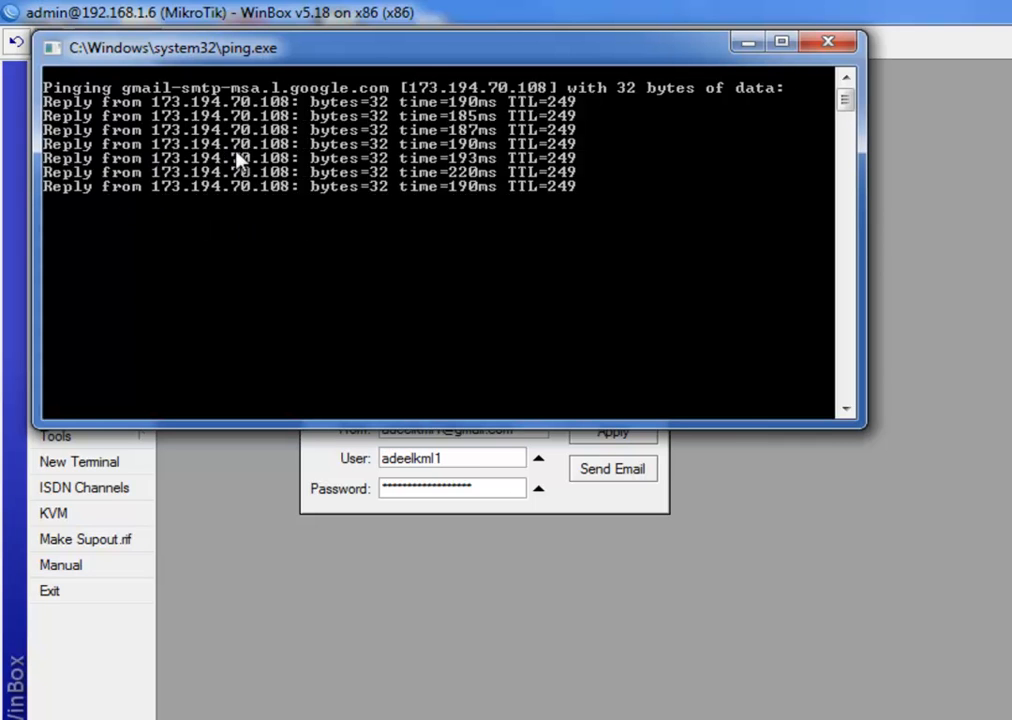
left_click(827, 43)
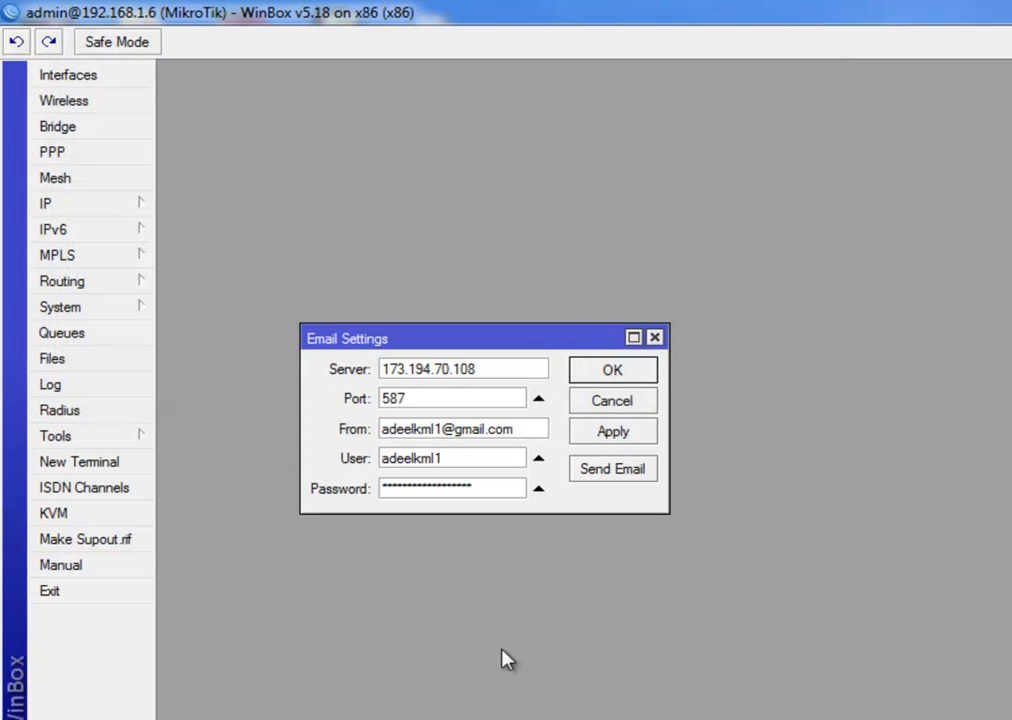
Change the From address and User name from the first to the second Gmail account
left_click_drag(490, 368, 377, 384)
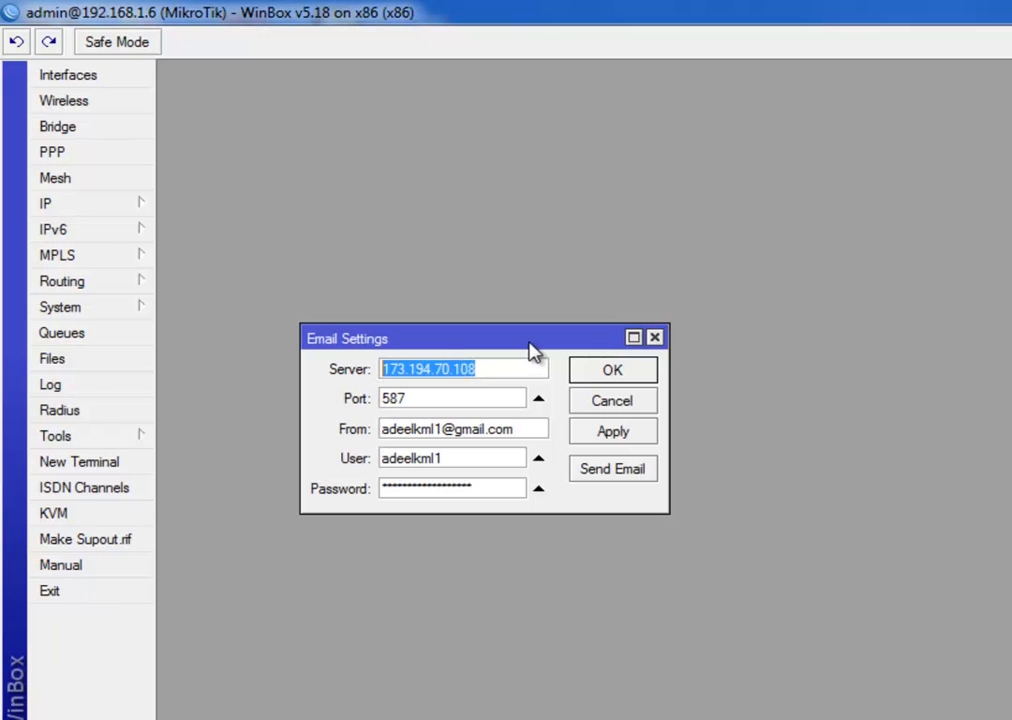
left_click(425, 397)
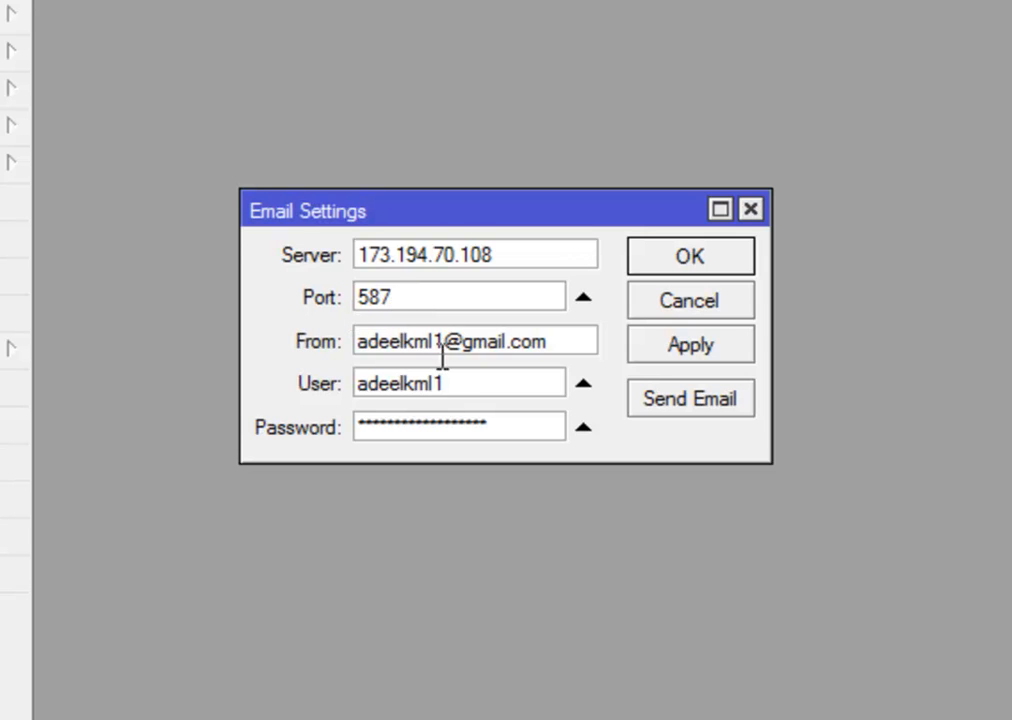
left_click_drag(446, 343, 440, 344)
type("2")
left_click_drag(447, 385, 433, 388)
type("2")
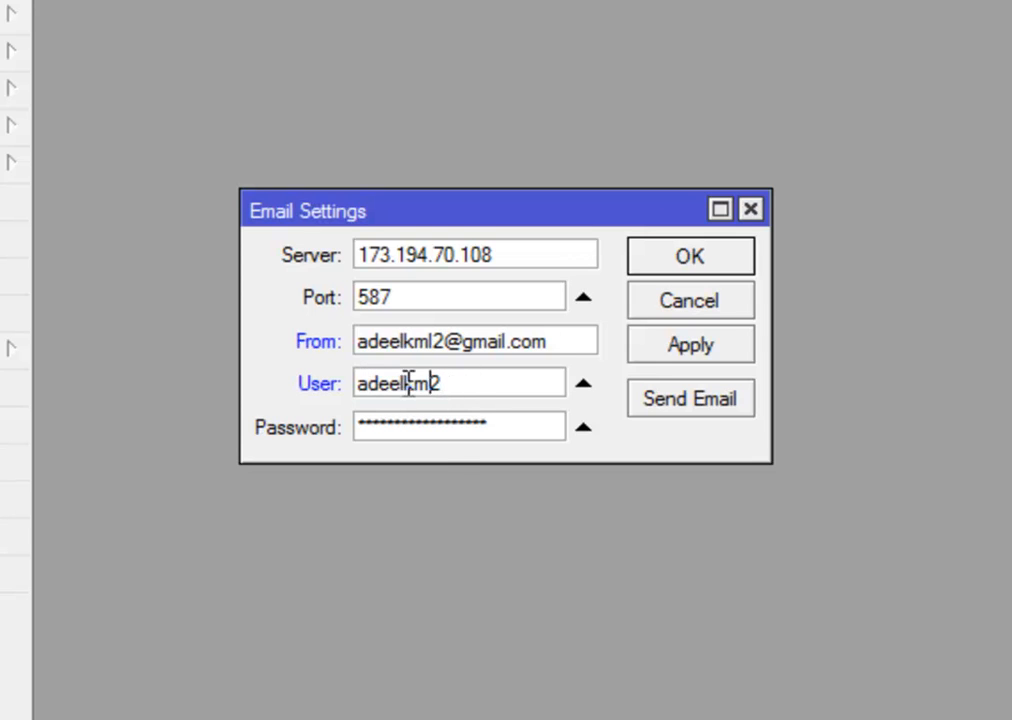
key("Left")
type("l")
left_click(481, 386)
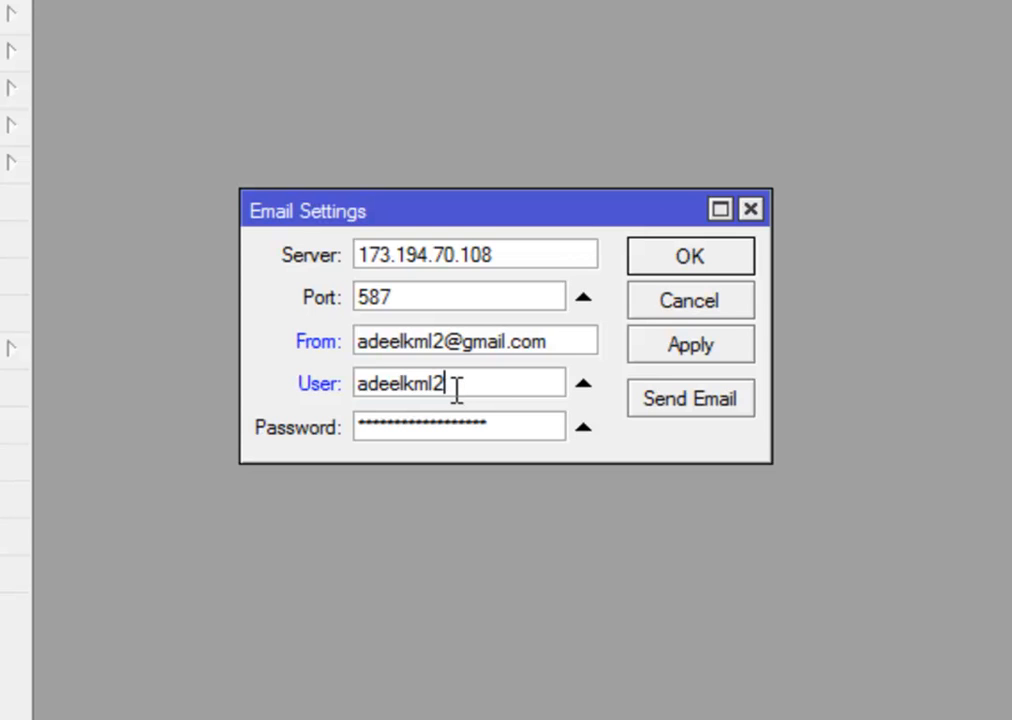
Replace the Email Settings password with the second account's password and apply
left_click_drag(528, 428, 343, 436)
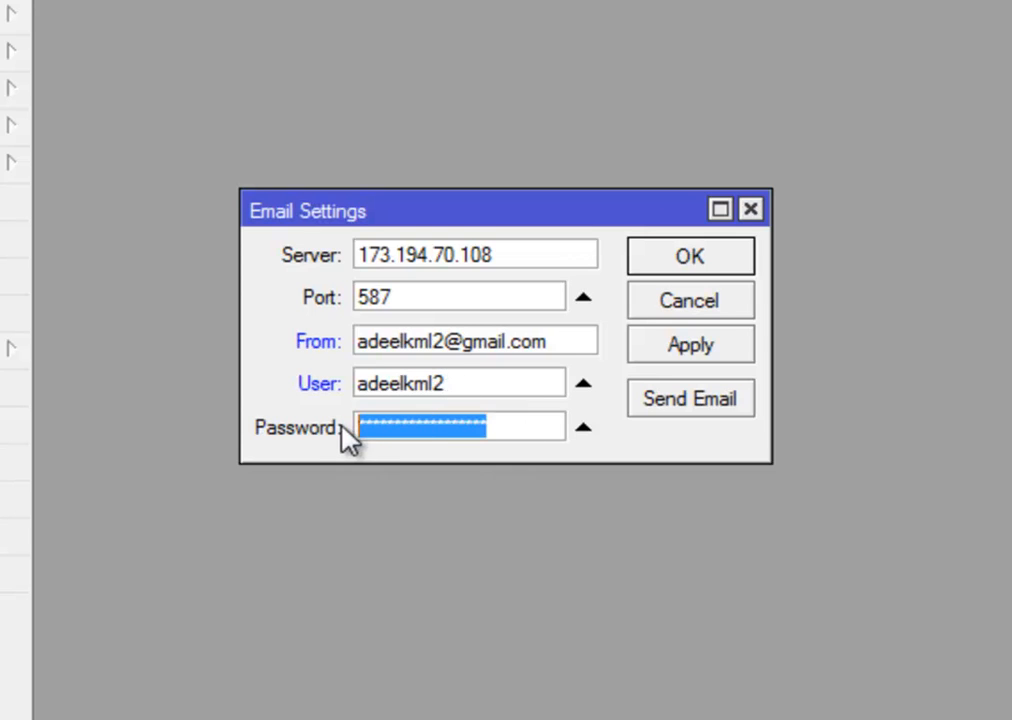
key("BackSpace")
type("***************")
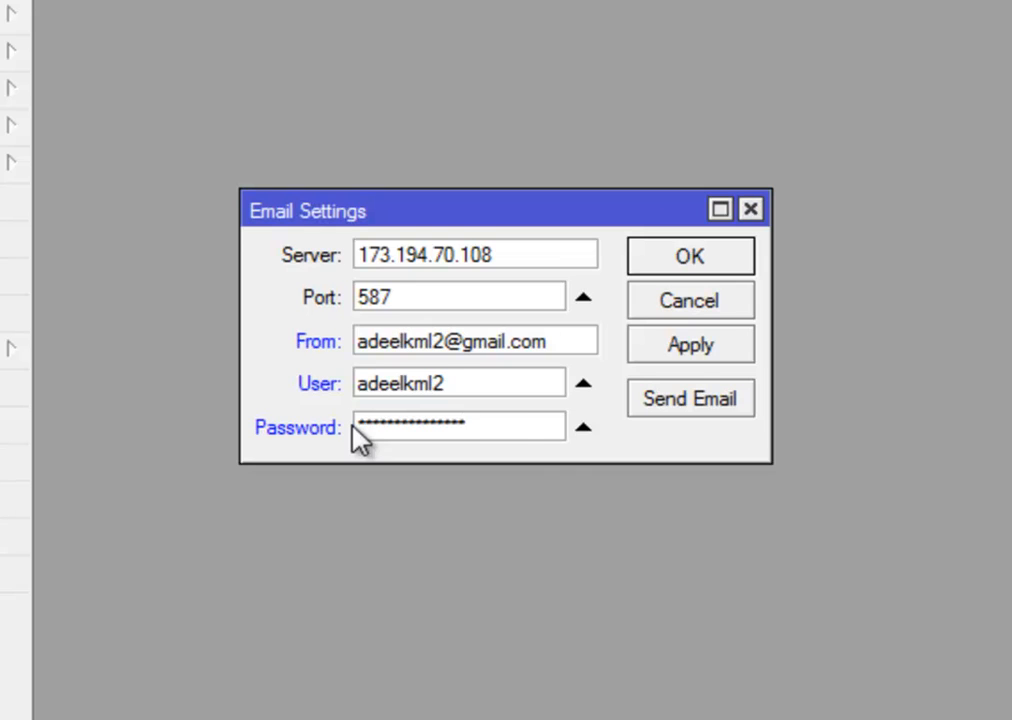
left_click(690, 352)
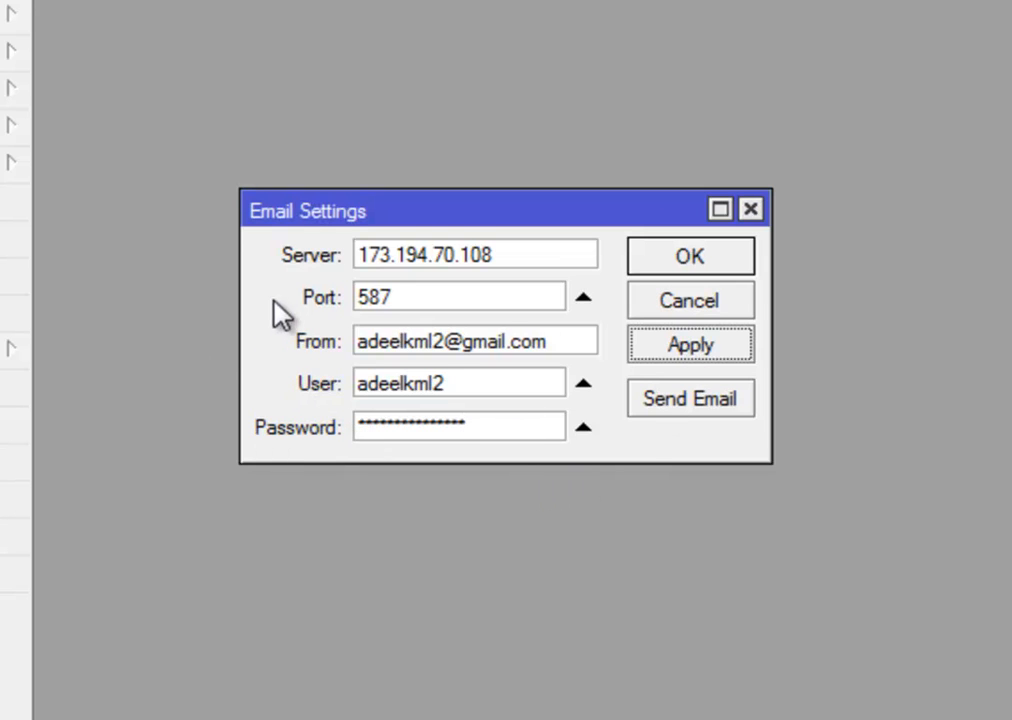
left_click_drag(402, 213, 426, 181)
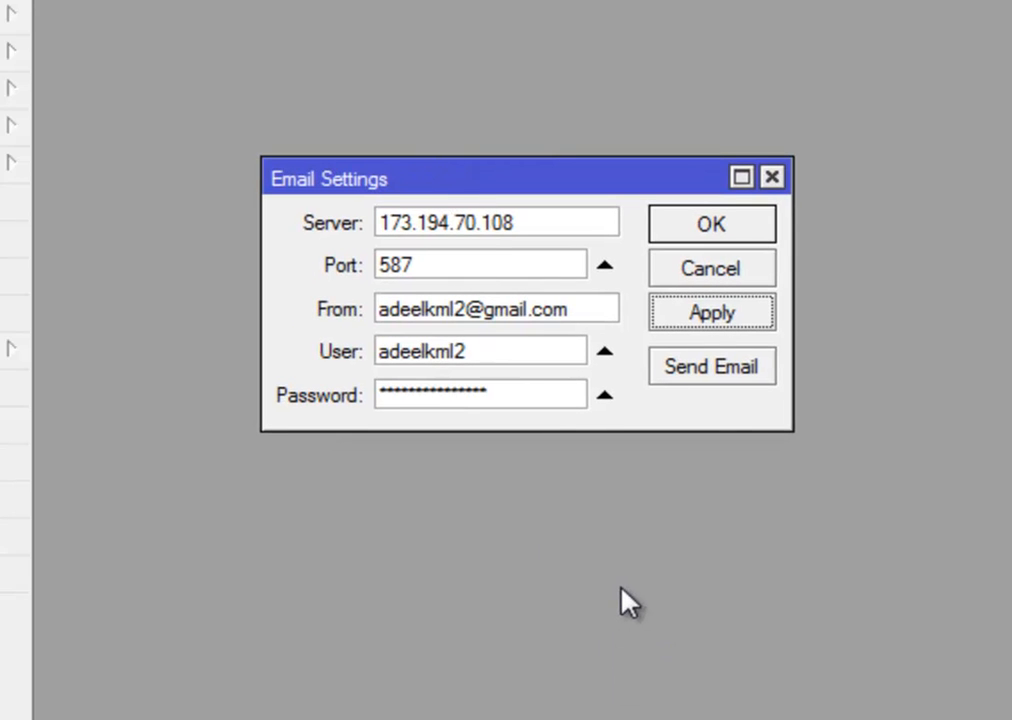
Open the Send Email window and paste the copied server address into it
left_click(730, 377)
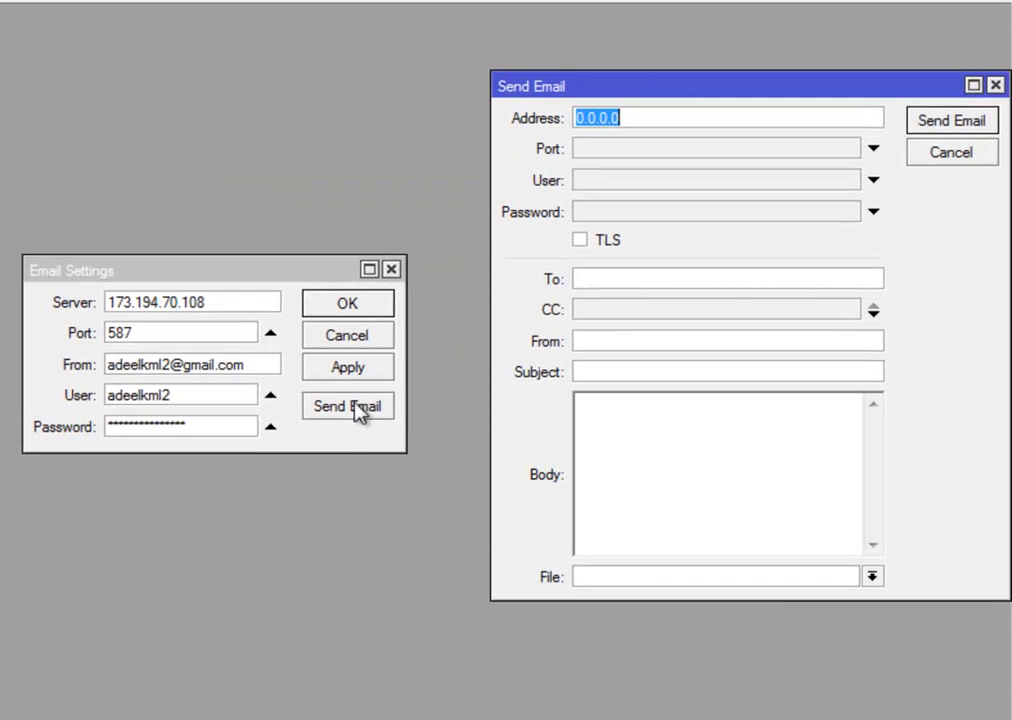
left_click_drag(675, 98, 635, 86)
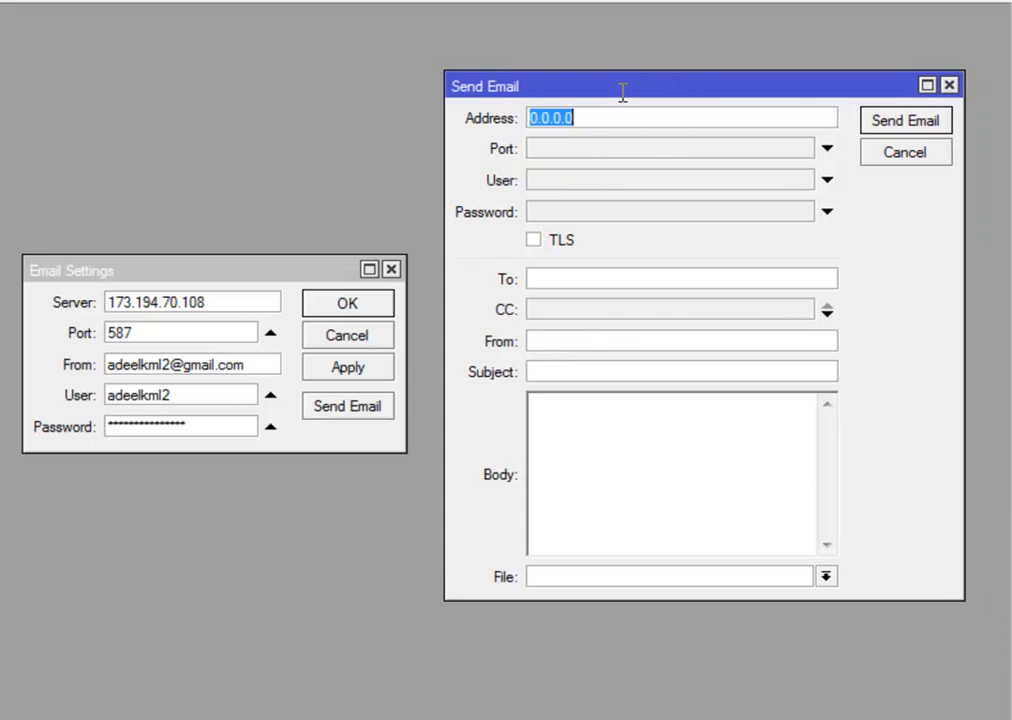
left_click(218, 303)
left_click_drag(218, 303, 110, 305)
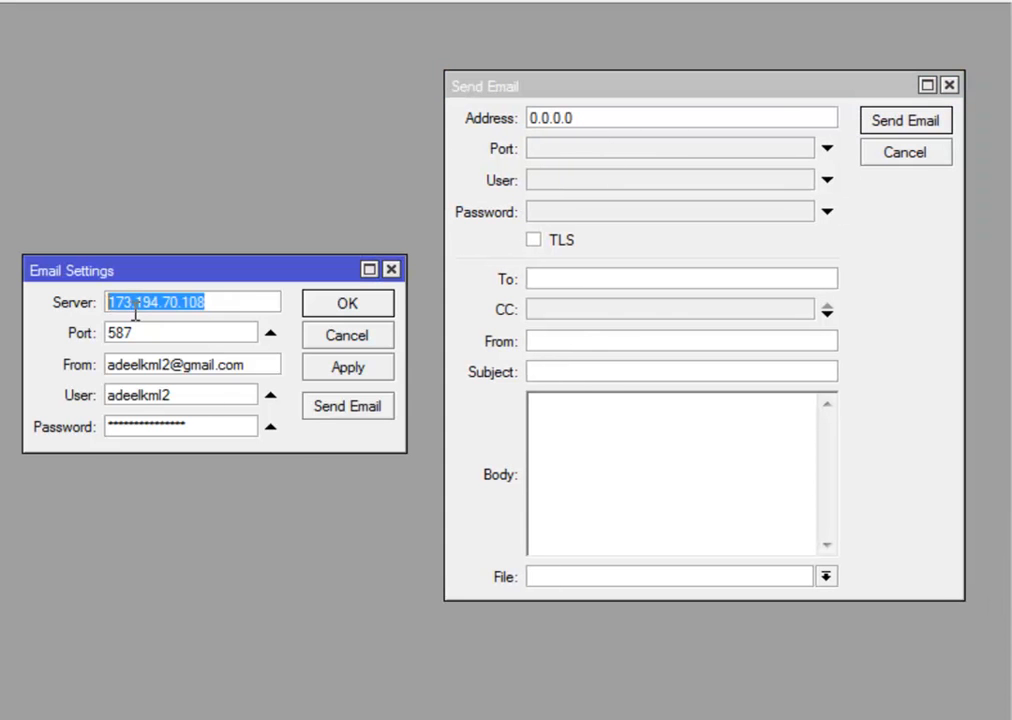
right_click(135, 314)
left_click(199, 354)
left_click(500, 117)
key("BackSpace")
right_click(583, 124)
left_click(583, 190)
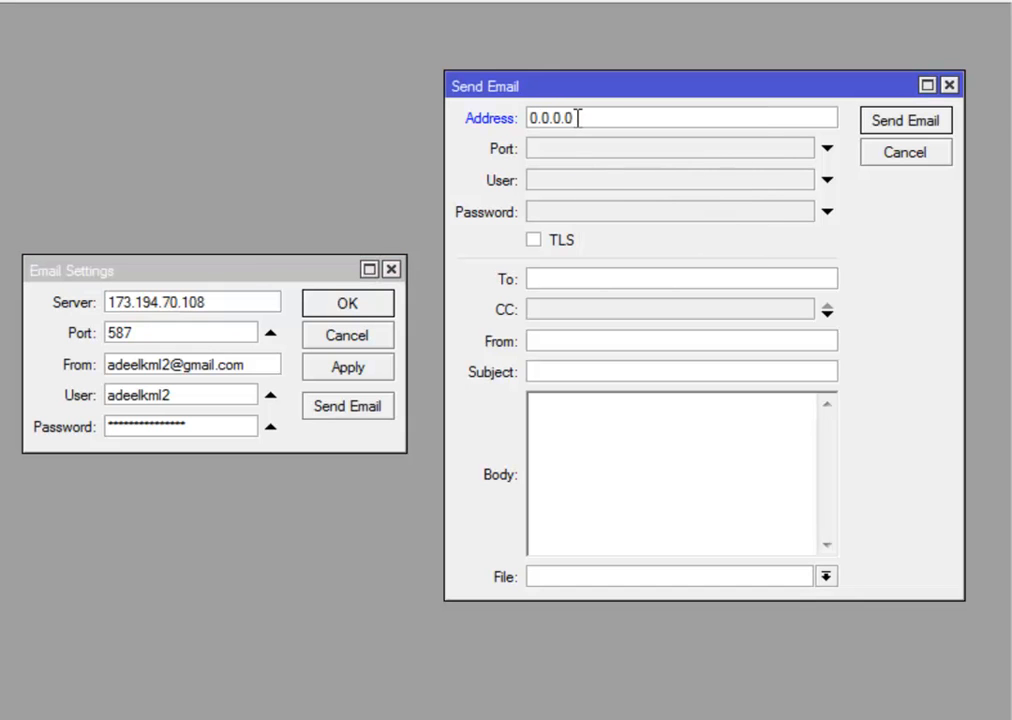
Fill Send Email with server 173.194.70.108, port 587, and the Gmail user name and password
left_click(85, 305)
right_click(113, 310)
left_click(179, 354)
left_click(621, 124)
key("ctrl+a")
right_click(556, 118)
left_click(613, 184)
left_click(614, 147)
type("587")
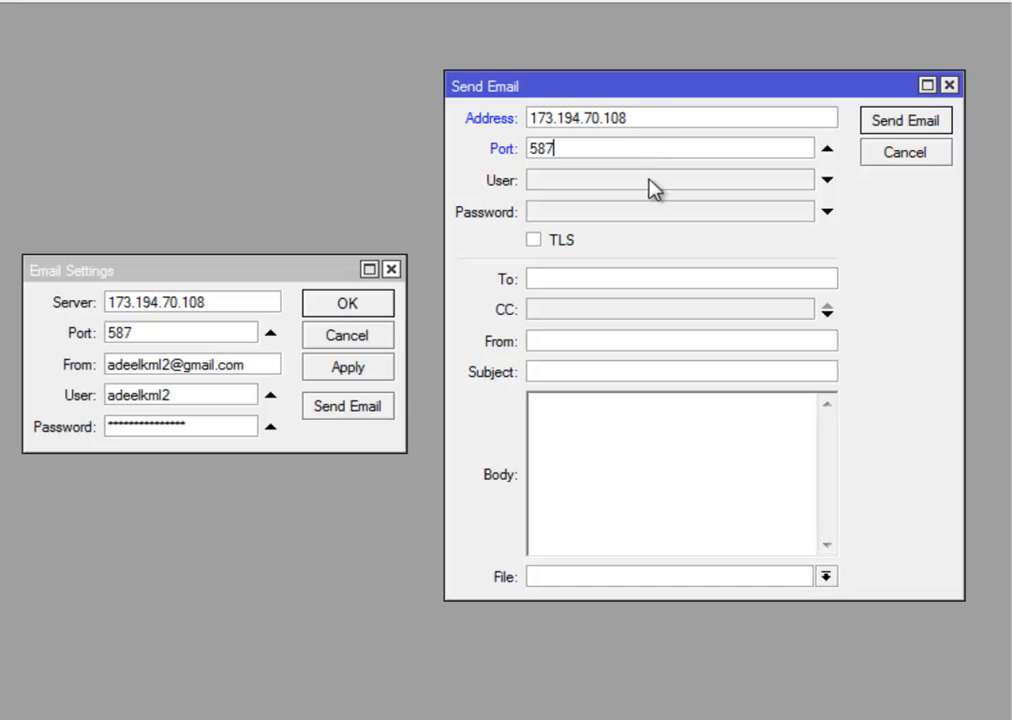
left_click(651, 182)
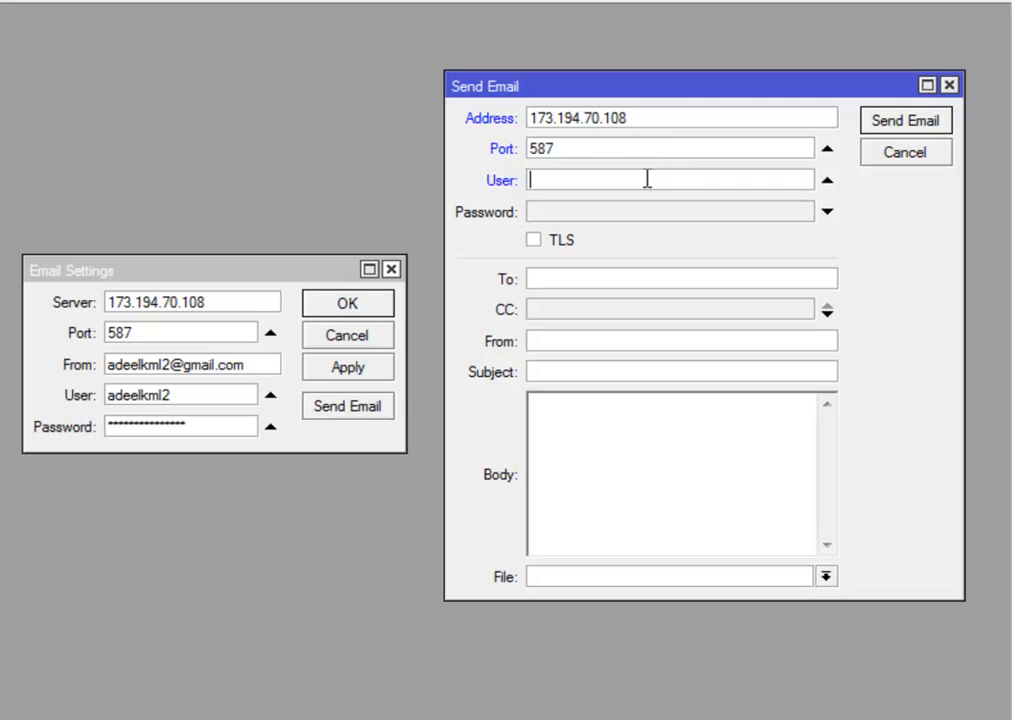
key("Tab")
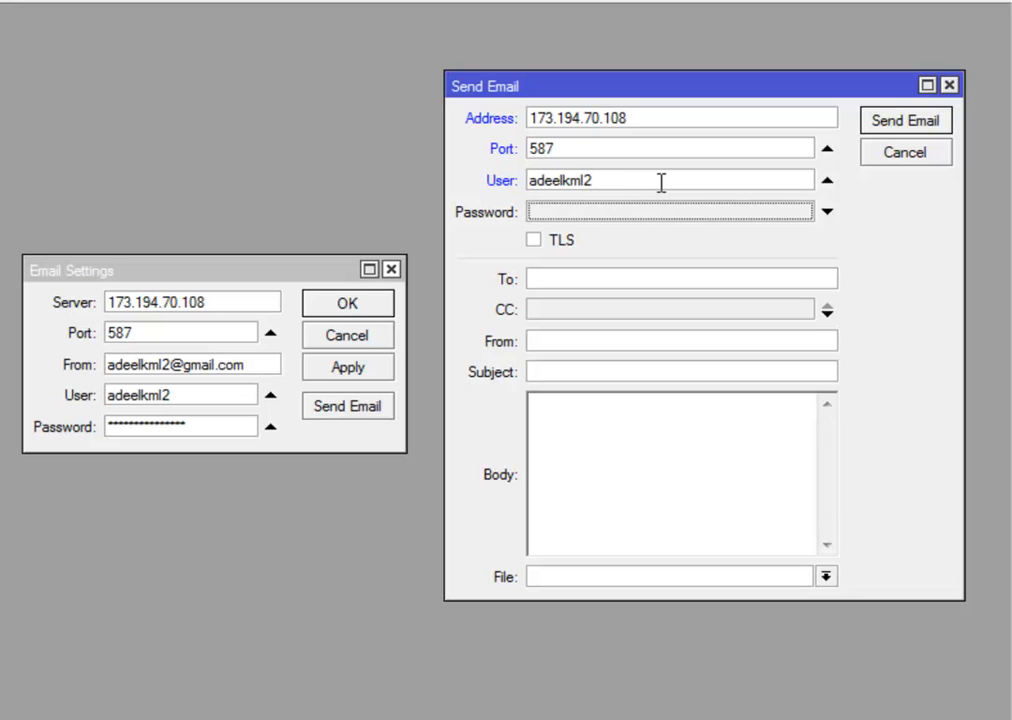
type("**")
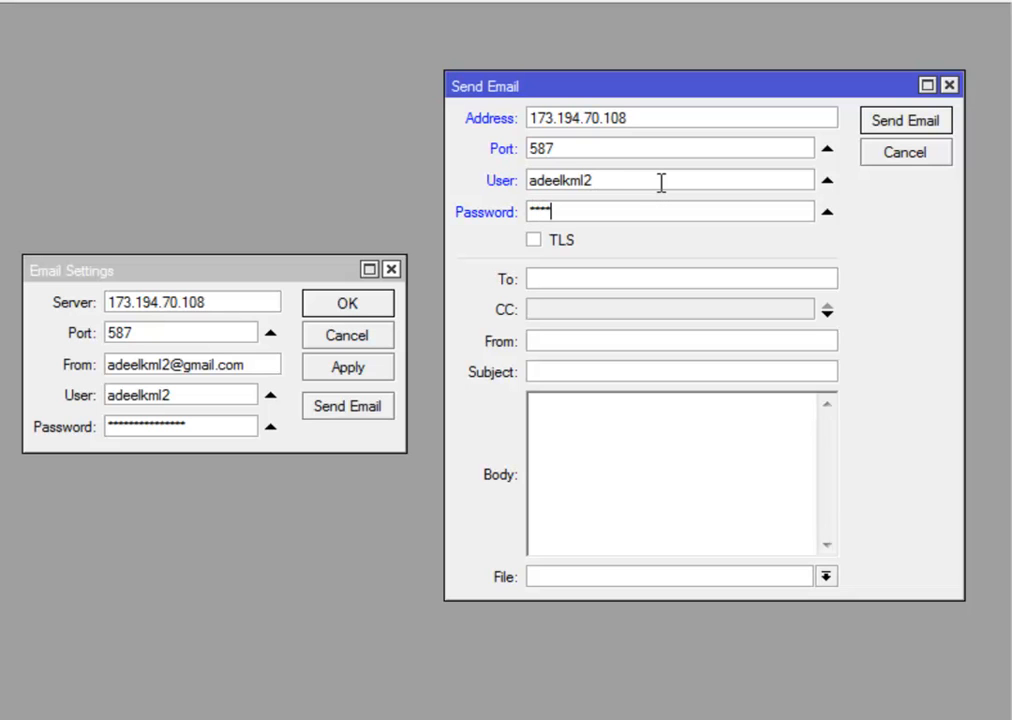
type("********")
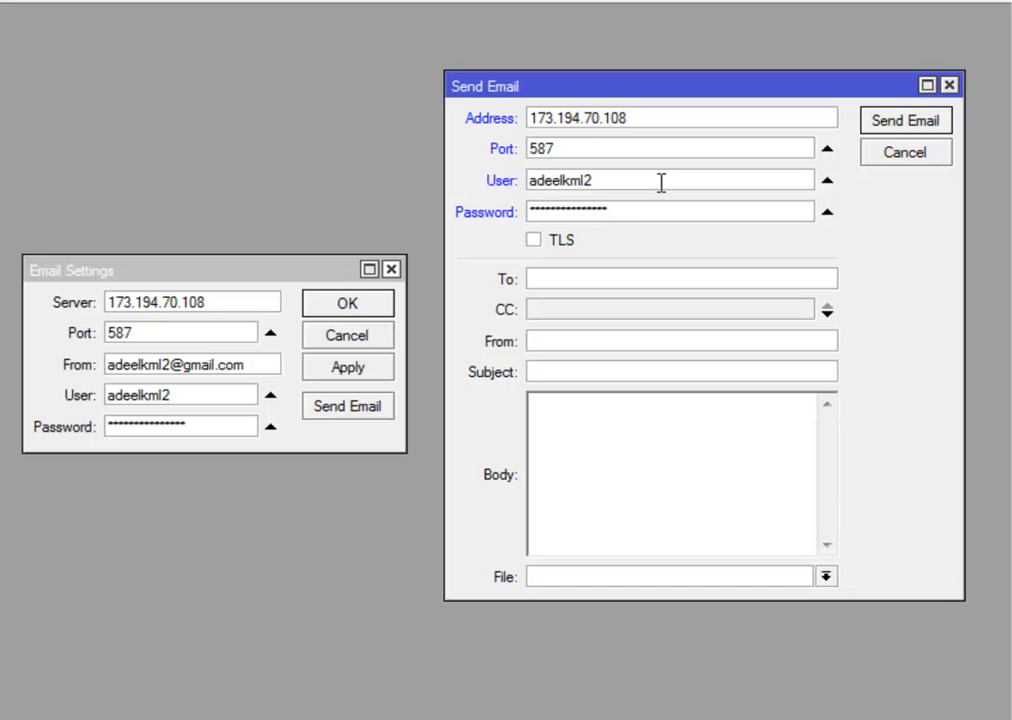
Enable TLS and enter the Yahoo recipient, Gmail sender, subject 'test' and body 'test body'
left_click(533, 242)
left_click(627, 280)
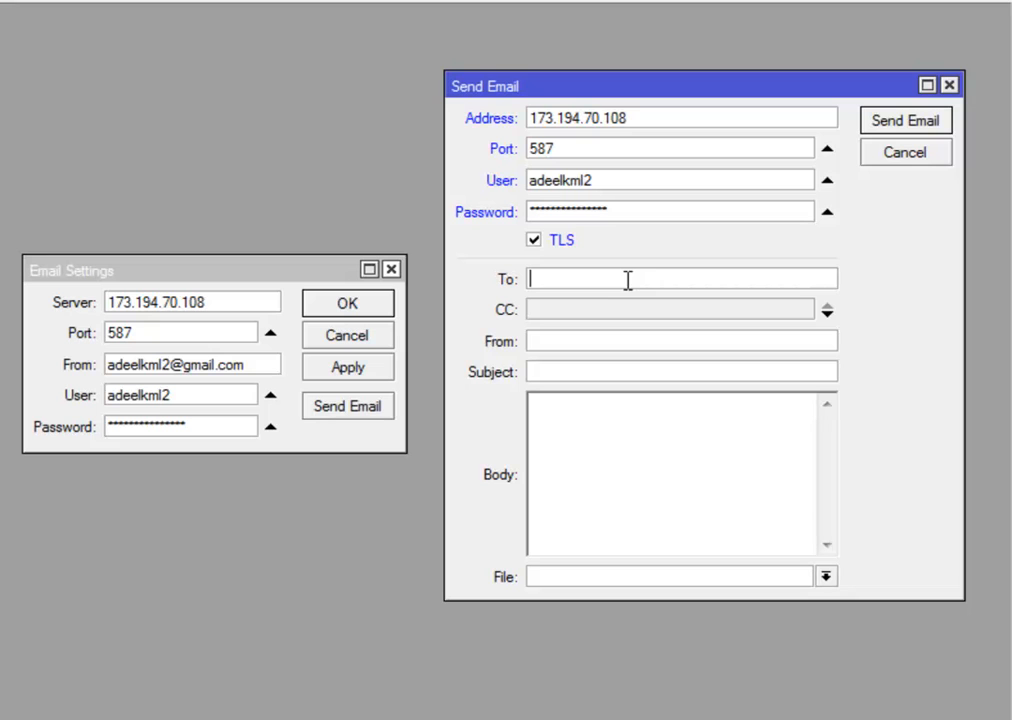
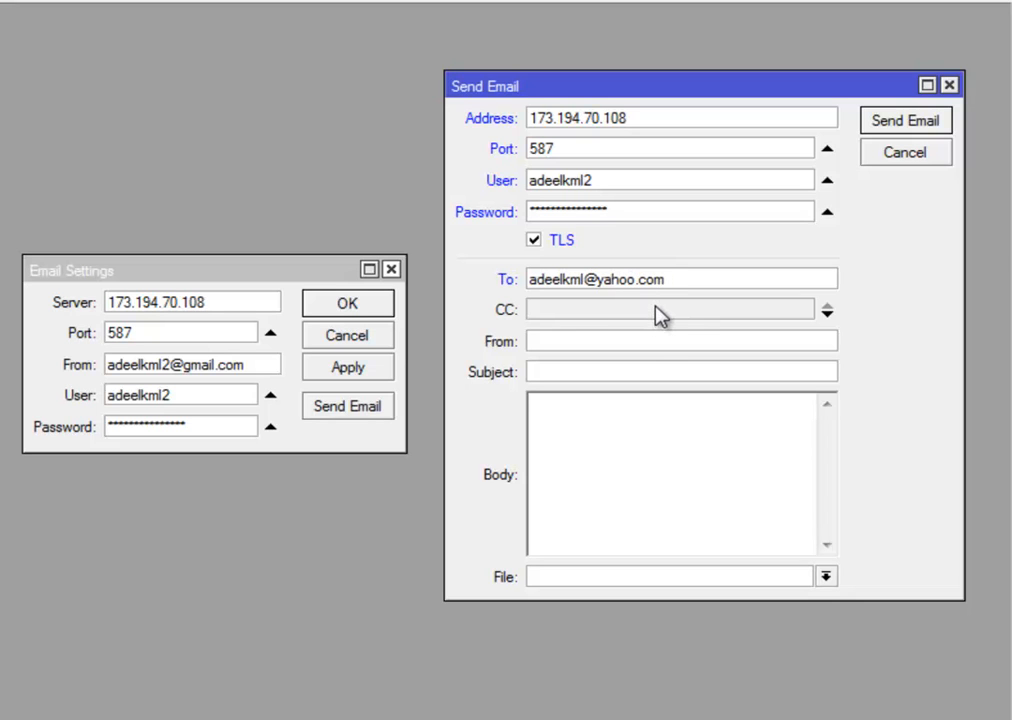
left_click(616, 341)
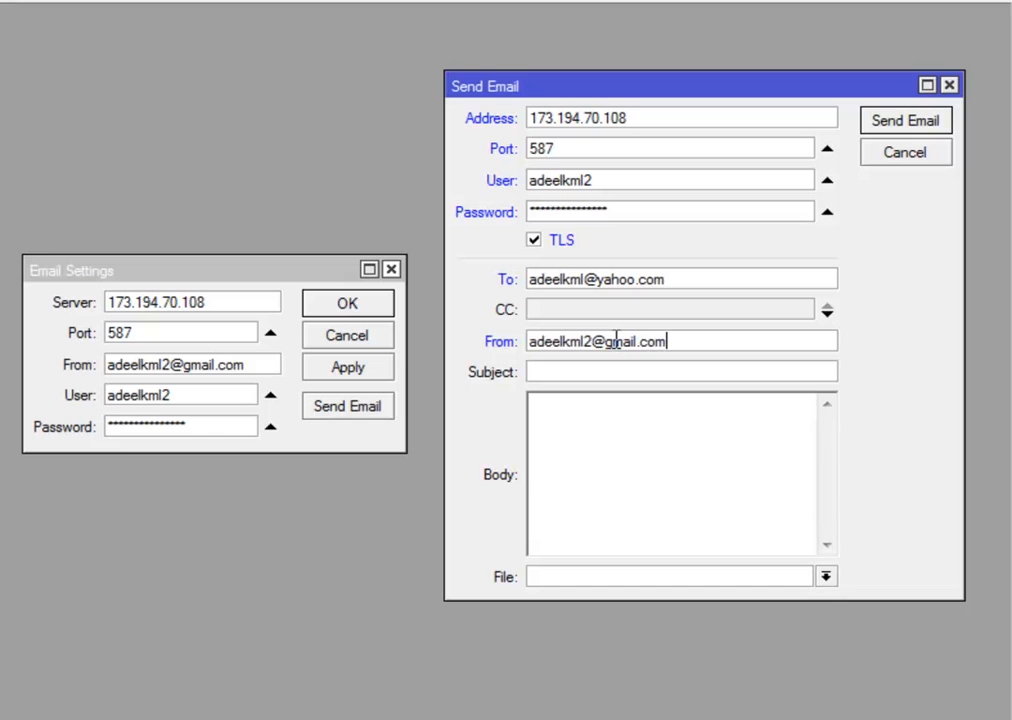
left_click(665, 371)
type("test")
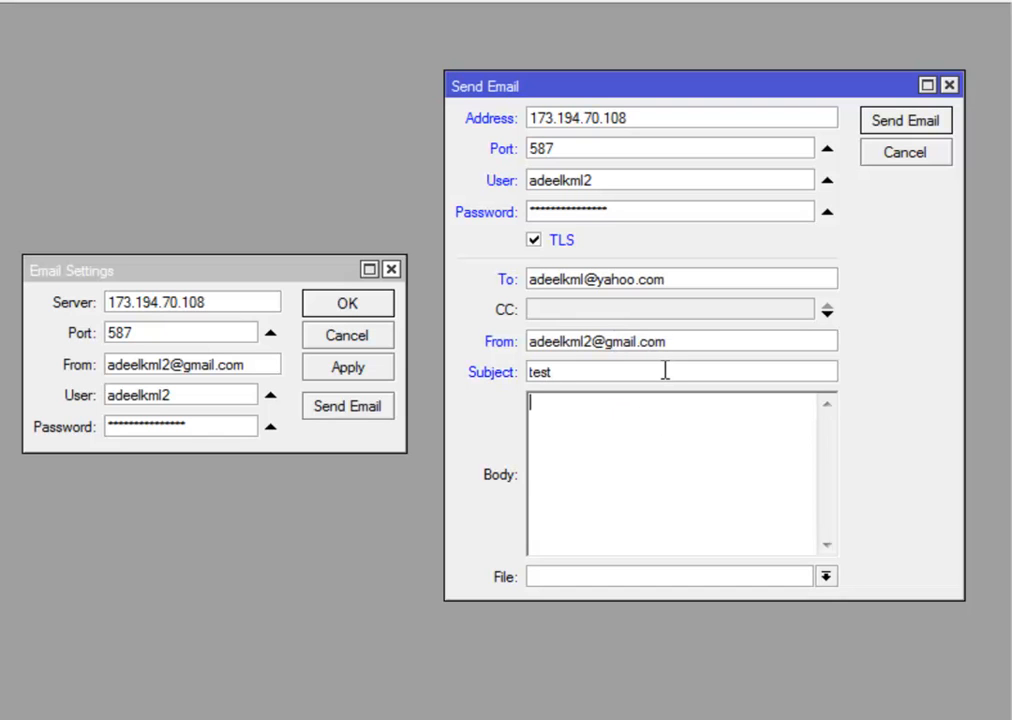
key("Tab")
type("test bod")
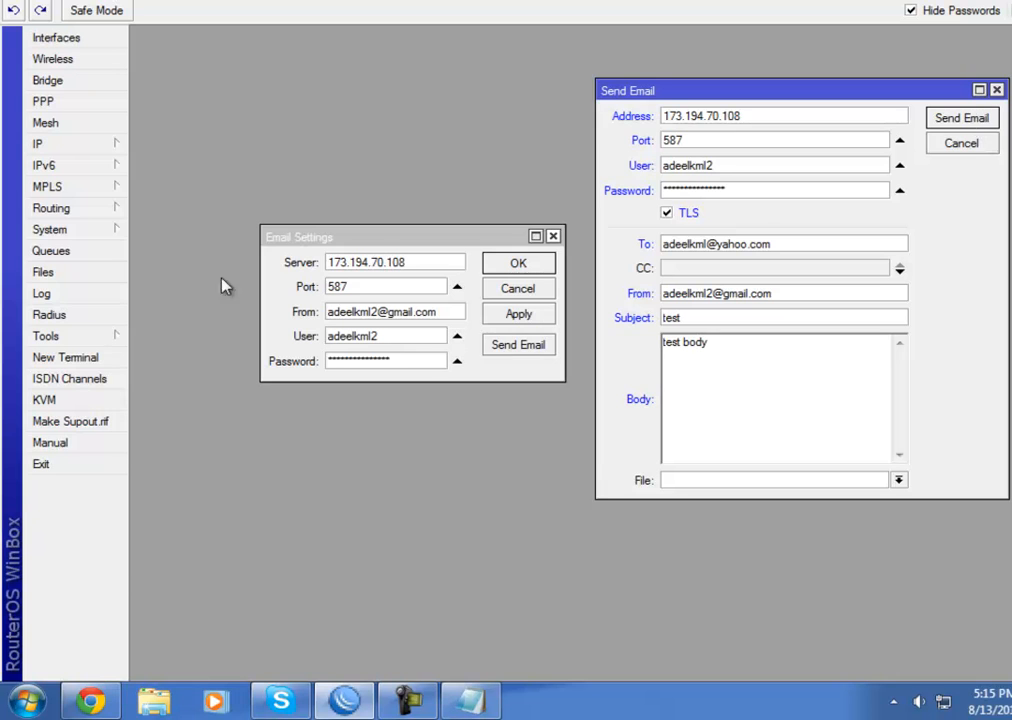
Open the Log beside the email dialogs, send the test email, and see Gmail's SMTP accept it
left_click(45, 294)
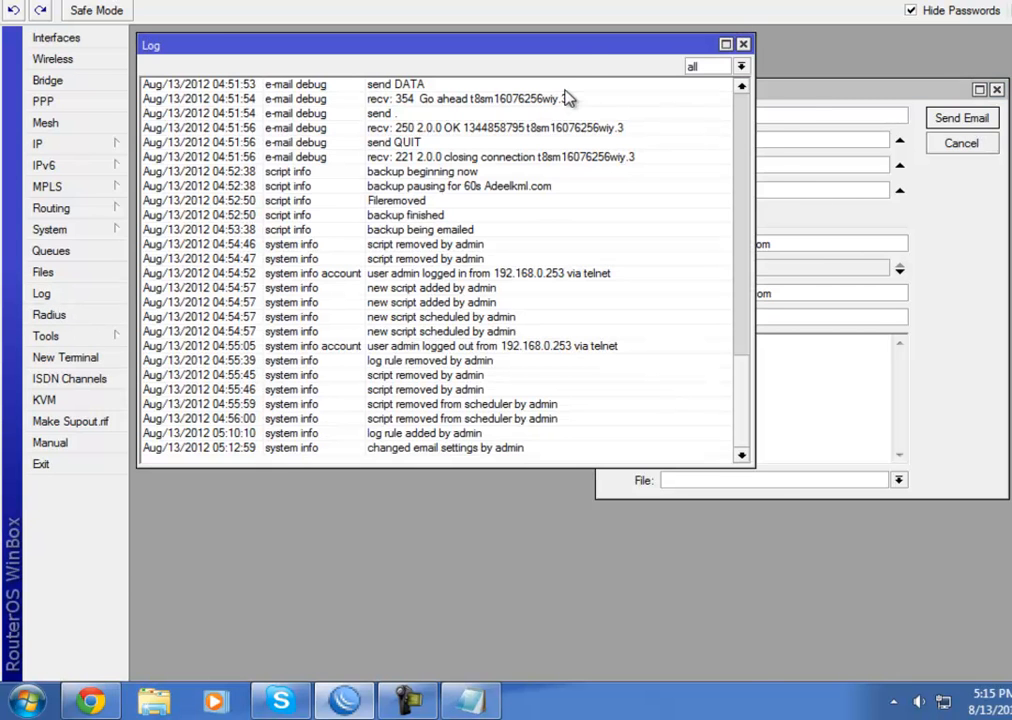
left_click_drag(562, 46, 517, 291)
left_click_drag(435, 237, 348, 61)
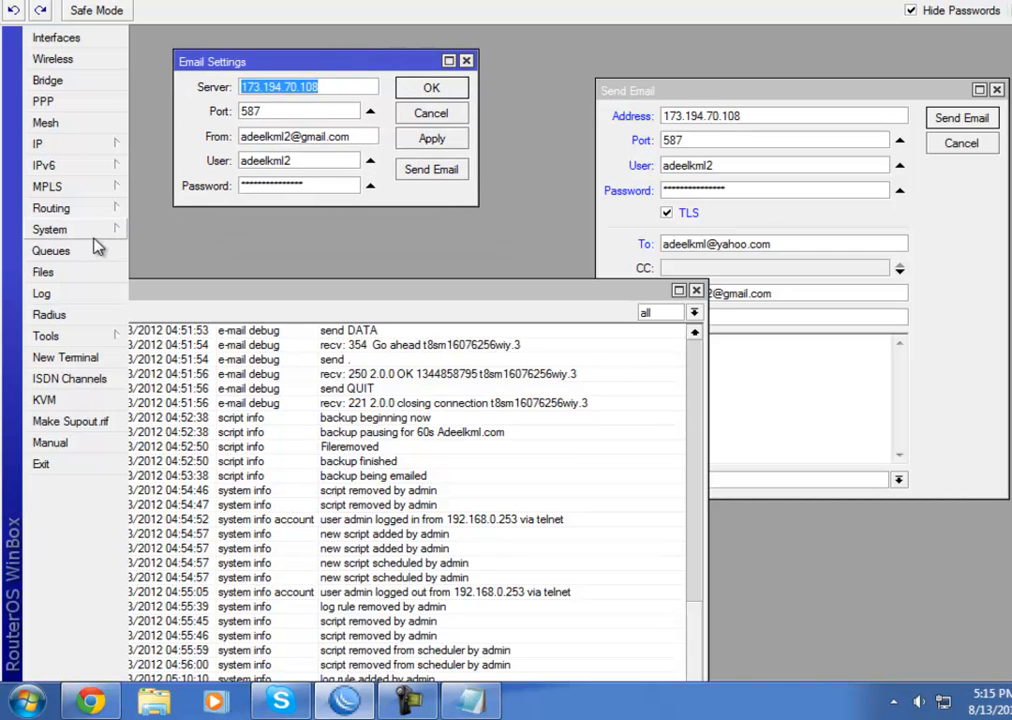
left_click_drag(300, 293, 352, 237)
left_click(947, 237)
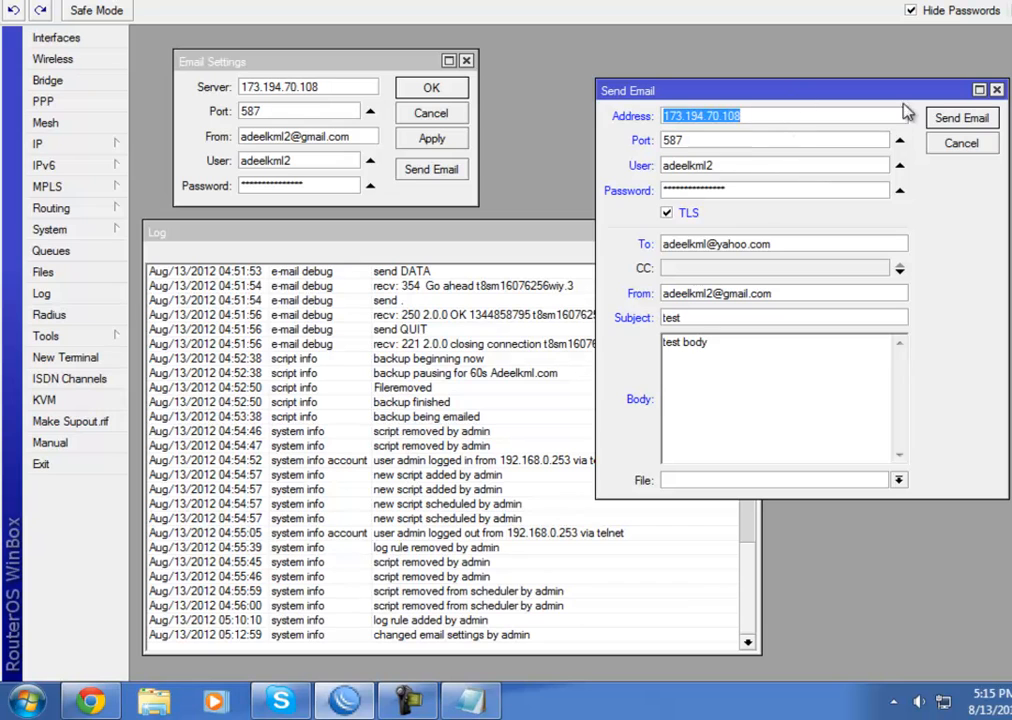
left_click(961, 120)
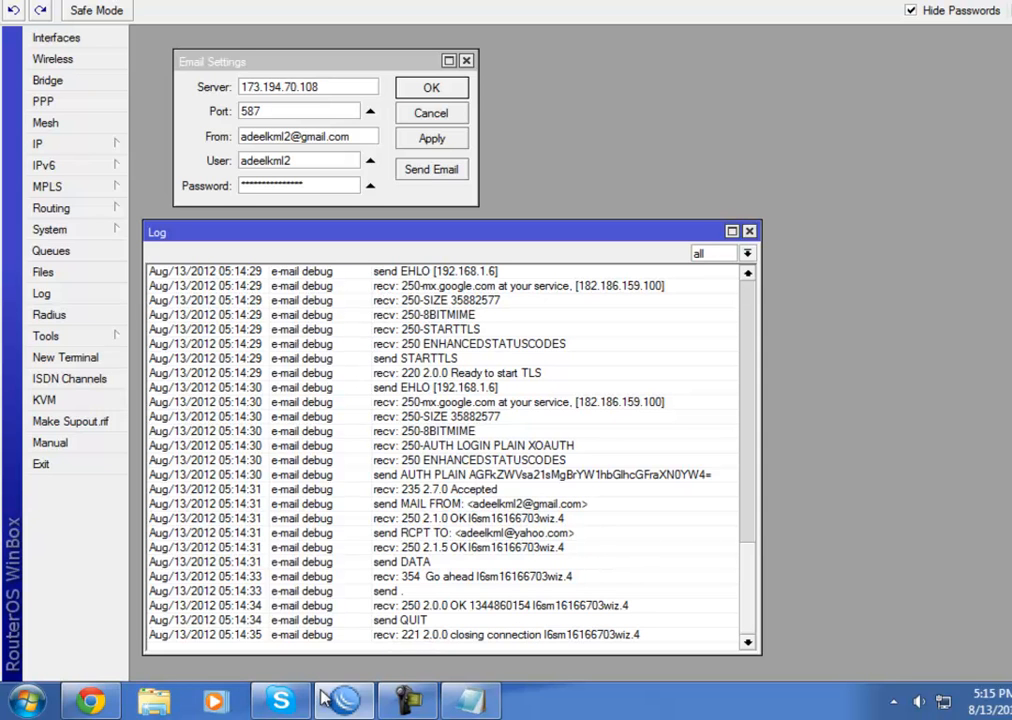
left_click(100, 704)
Reload Yahoo Mail, open the router's 'test' email, then close WinBox Email Settings and open a terminal
left_click(110, 2)
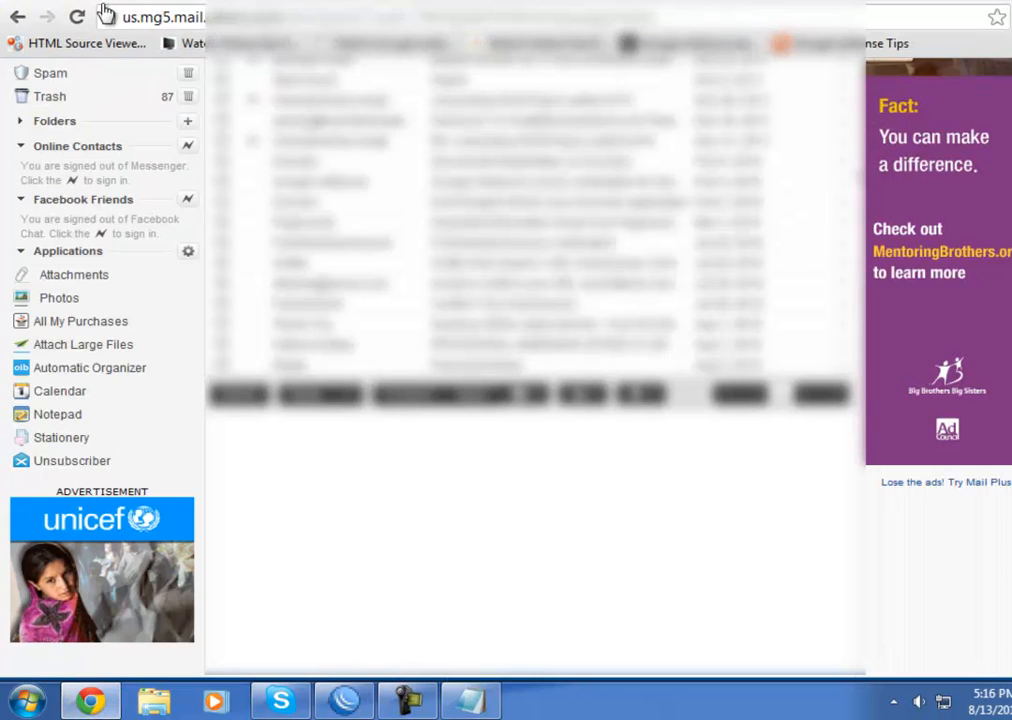
left_click(78, 18)
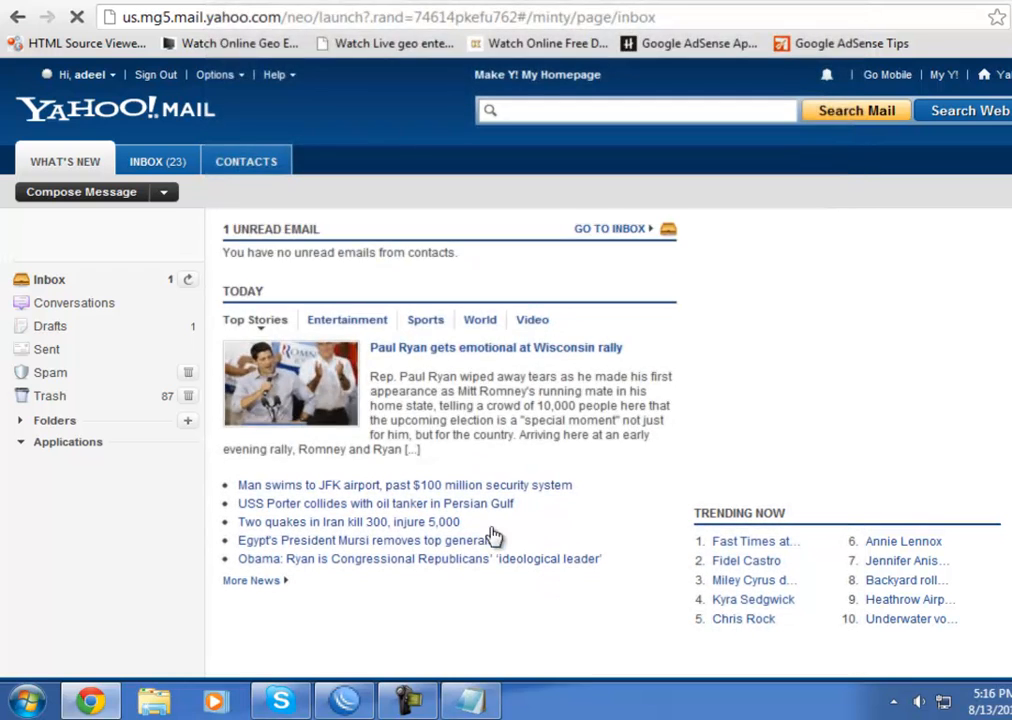
left_click(136, 283)
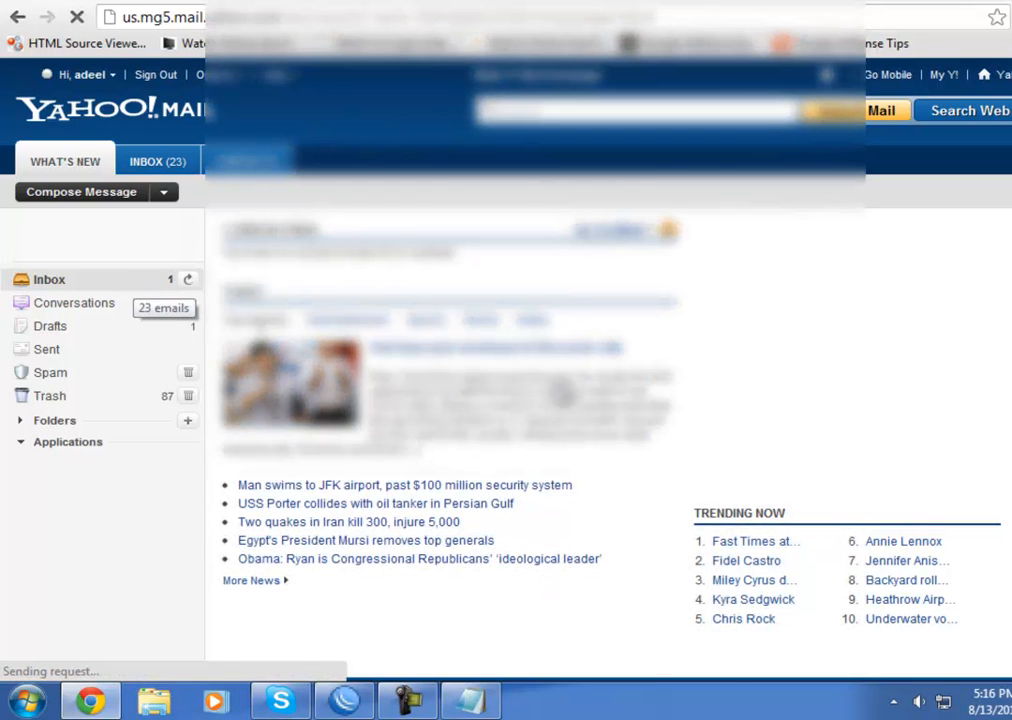
scroll(876, 450, "down", 2)
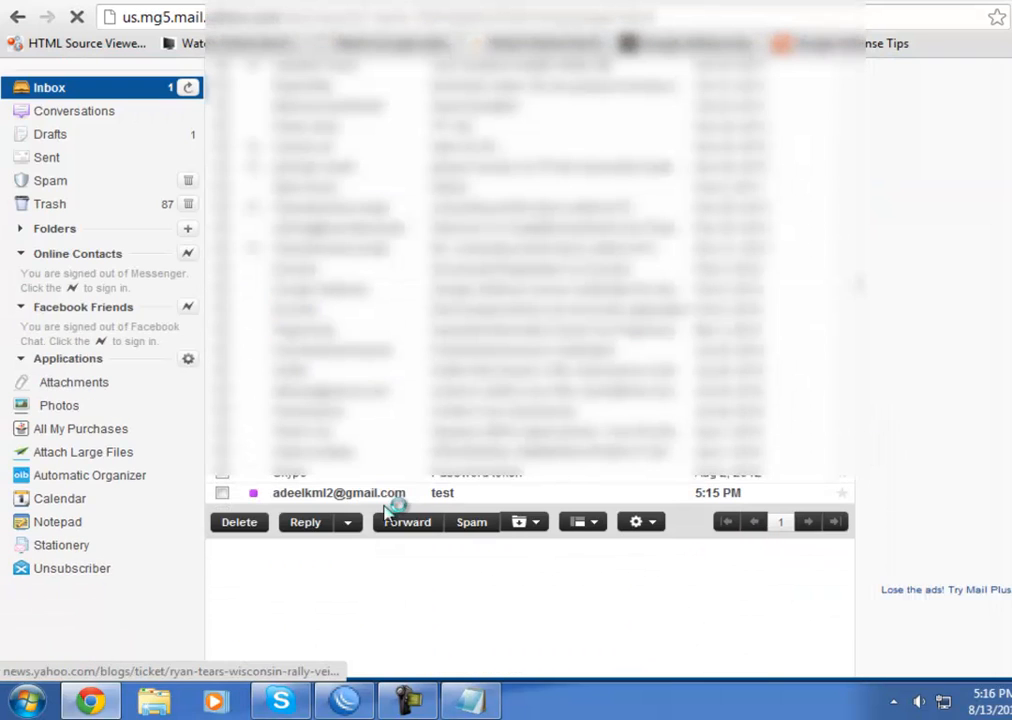
left_click(355, 500)
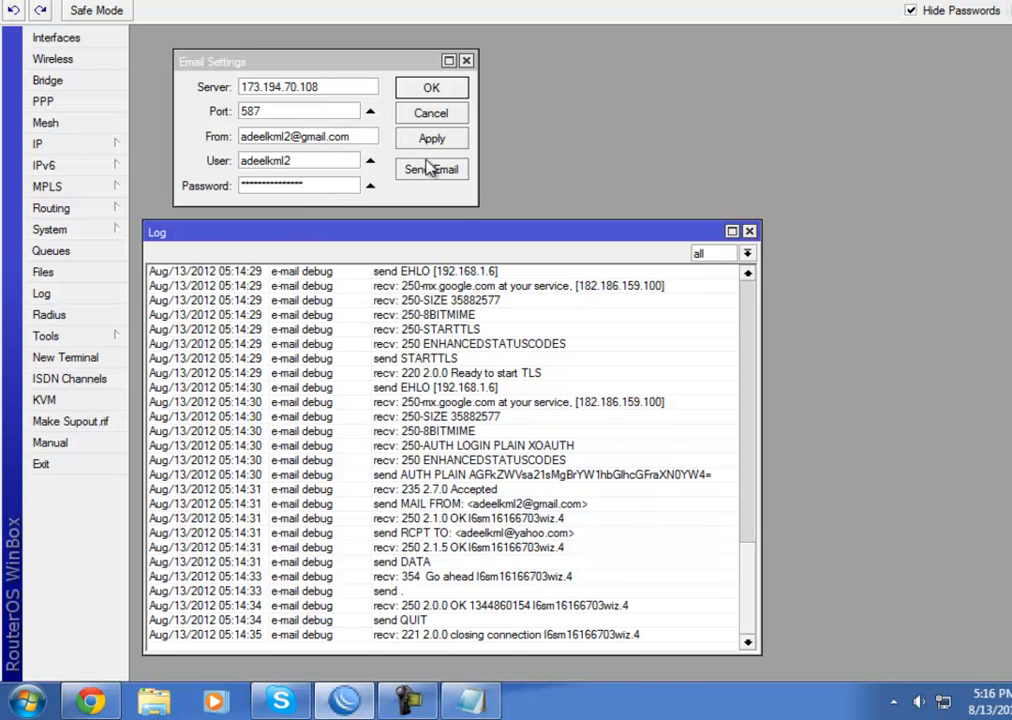
left_click(466, 61)
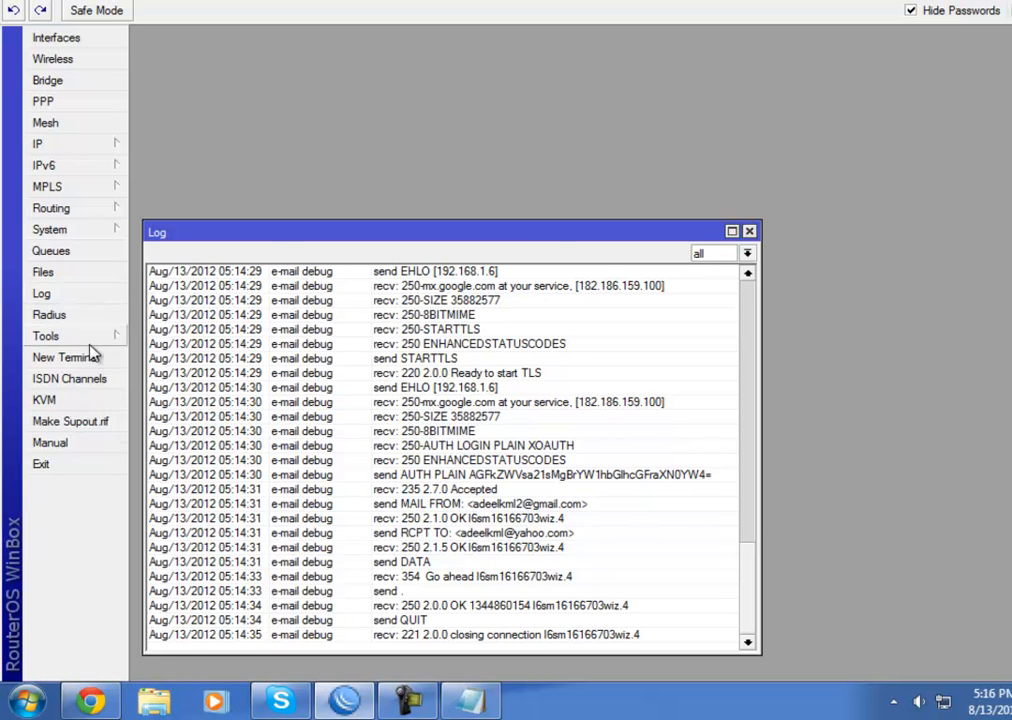
left_click(62, 358)
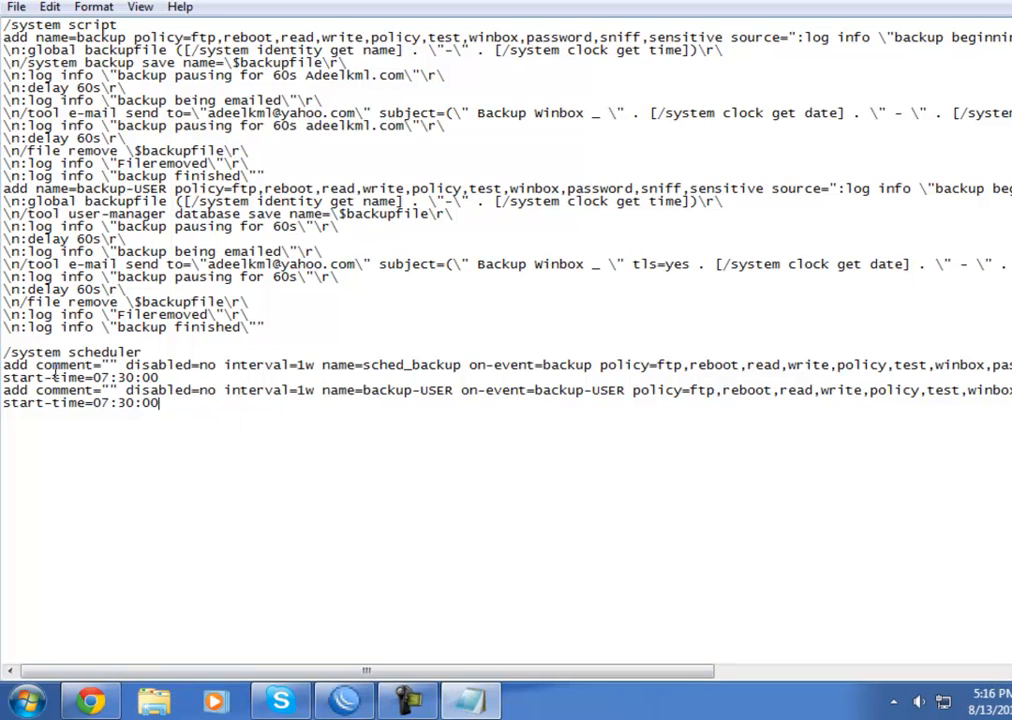
left_click(90, 700)
left_click(112, 705)
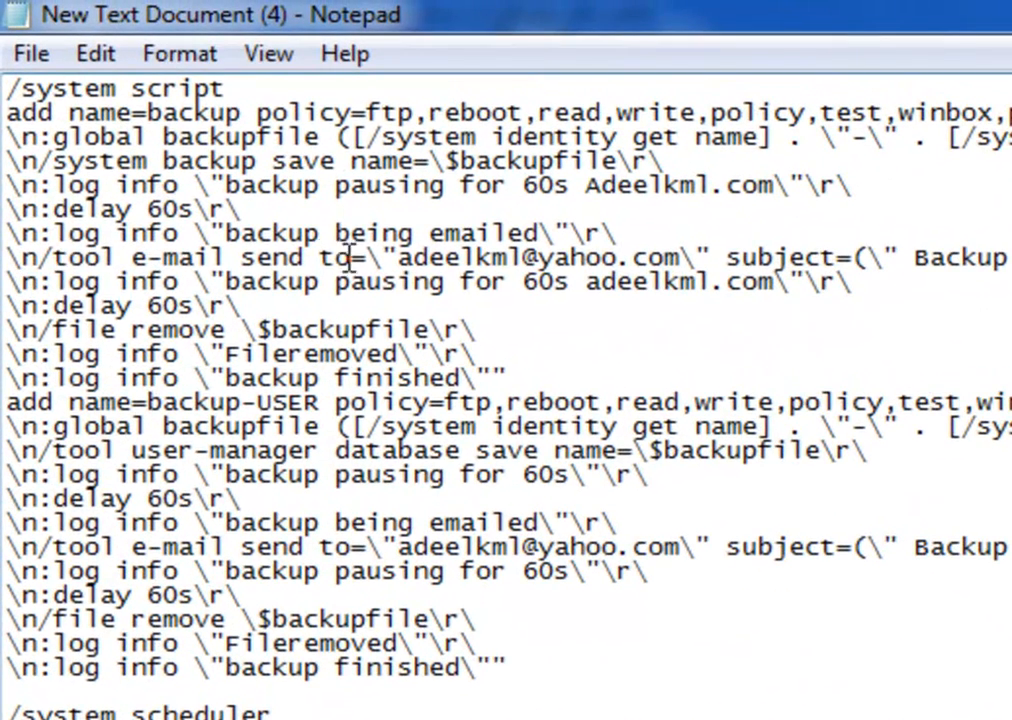
left_click_drag(396, 258, 683, 262)
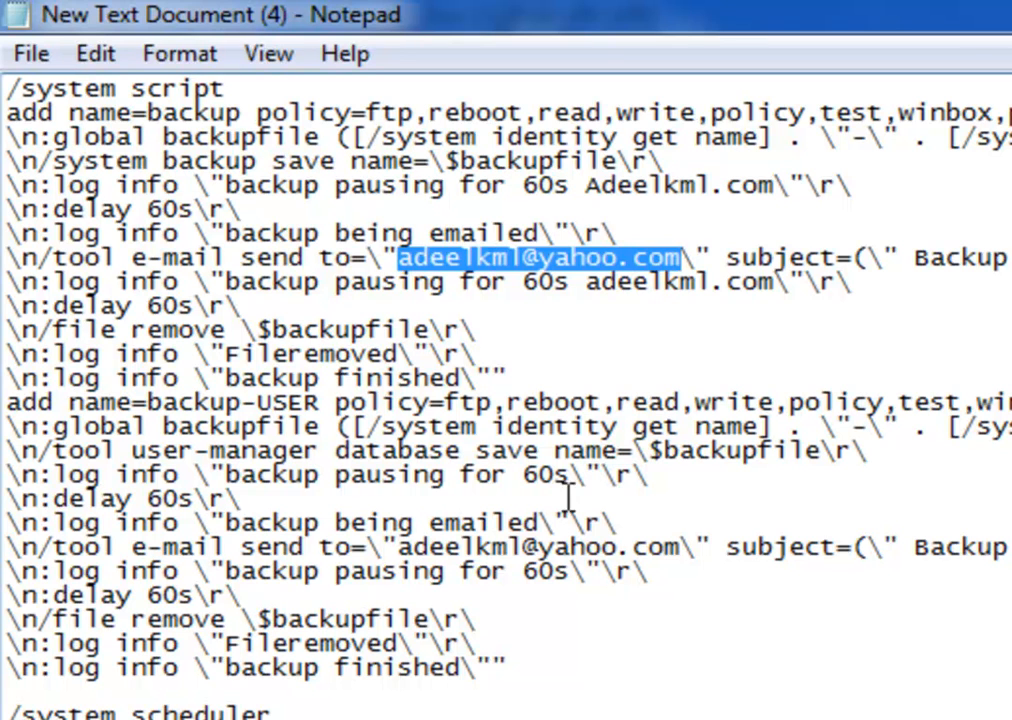
left_click_drag(685, 548, 397, 562)
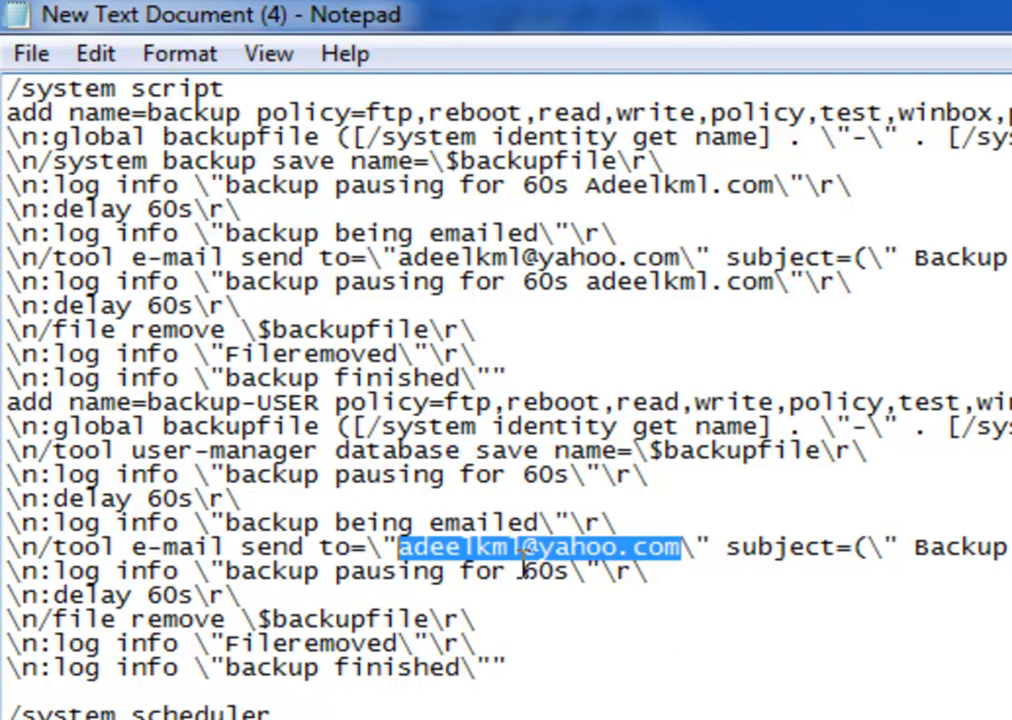
scroll(506, 396, "right", 8)
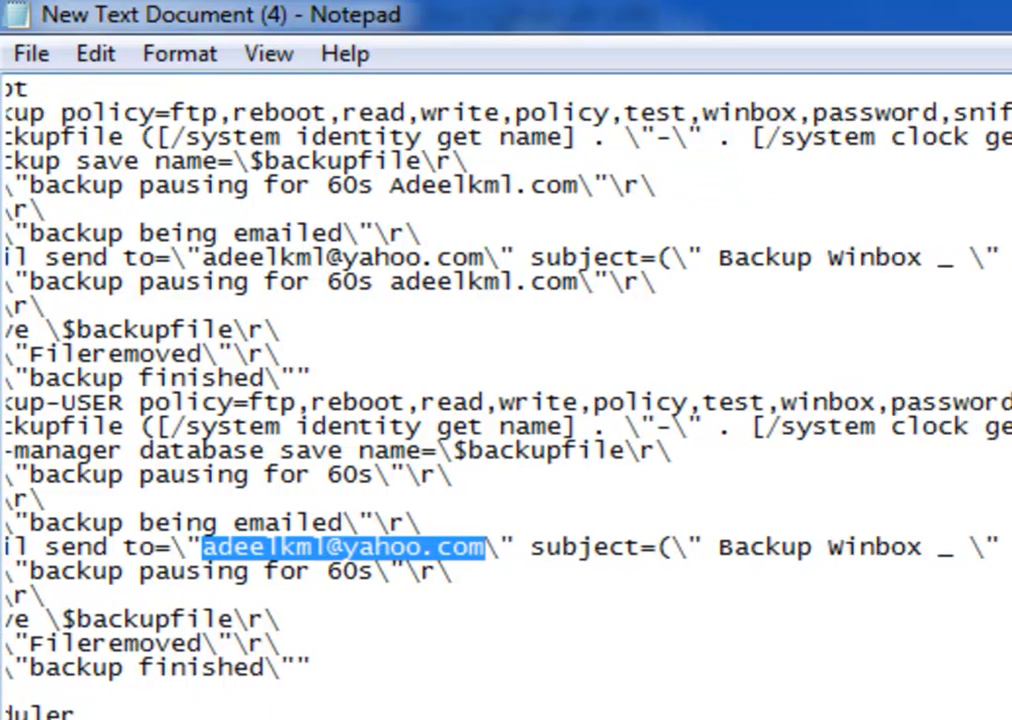
scroll(506, 396, "left", 3)
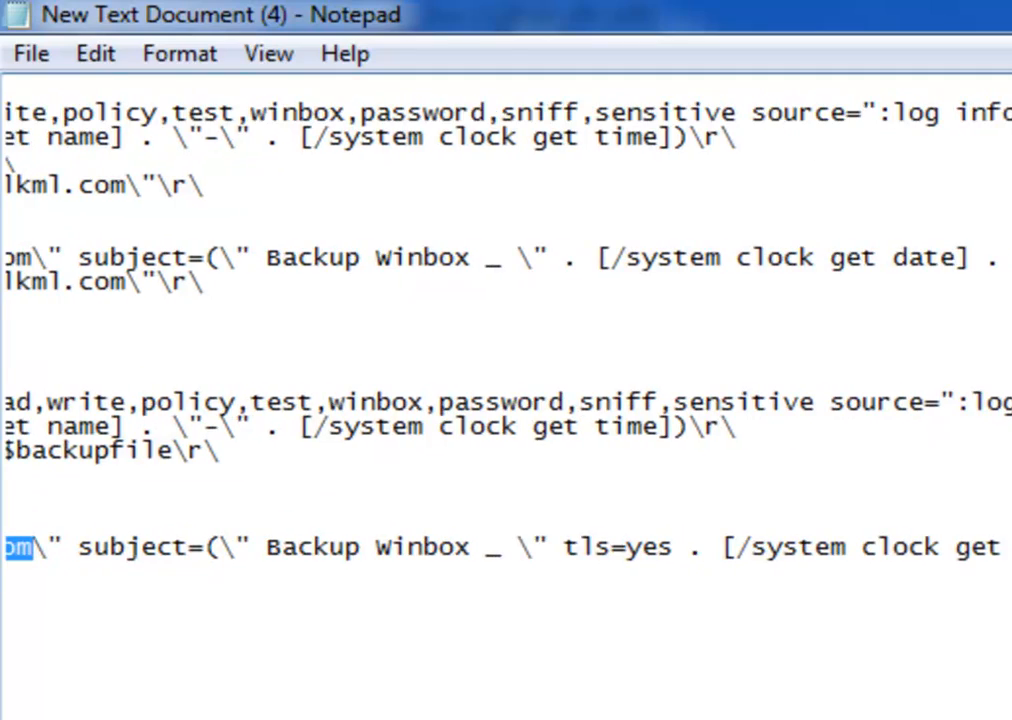
scroll(506, 396, "left", 5)
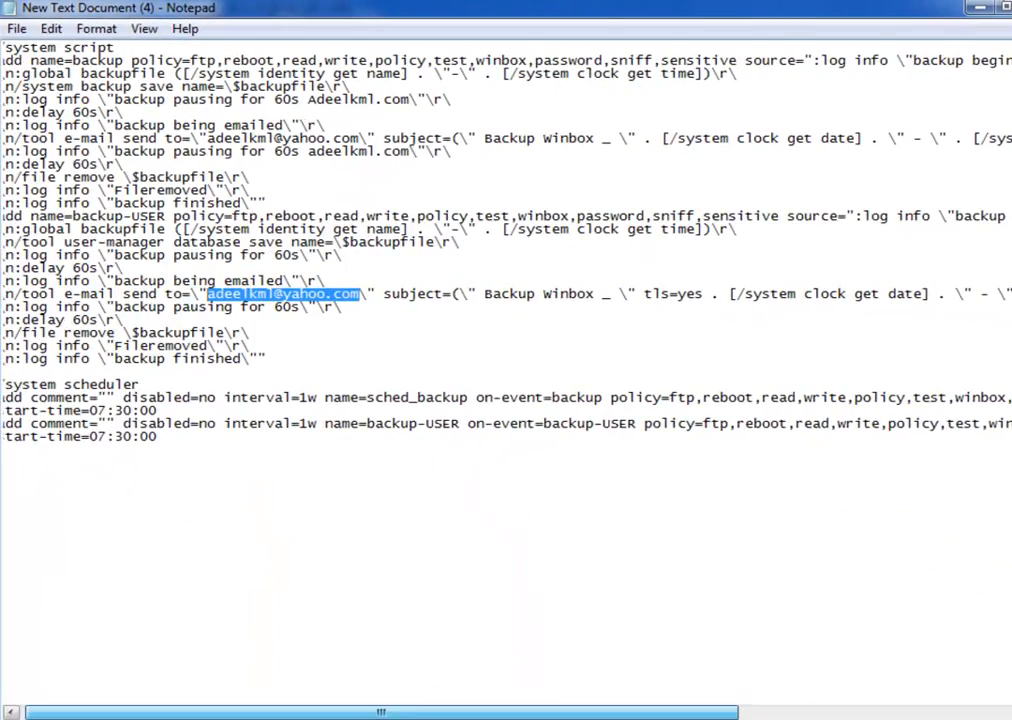
scroll(506, 396, "left", 1)
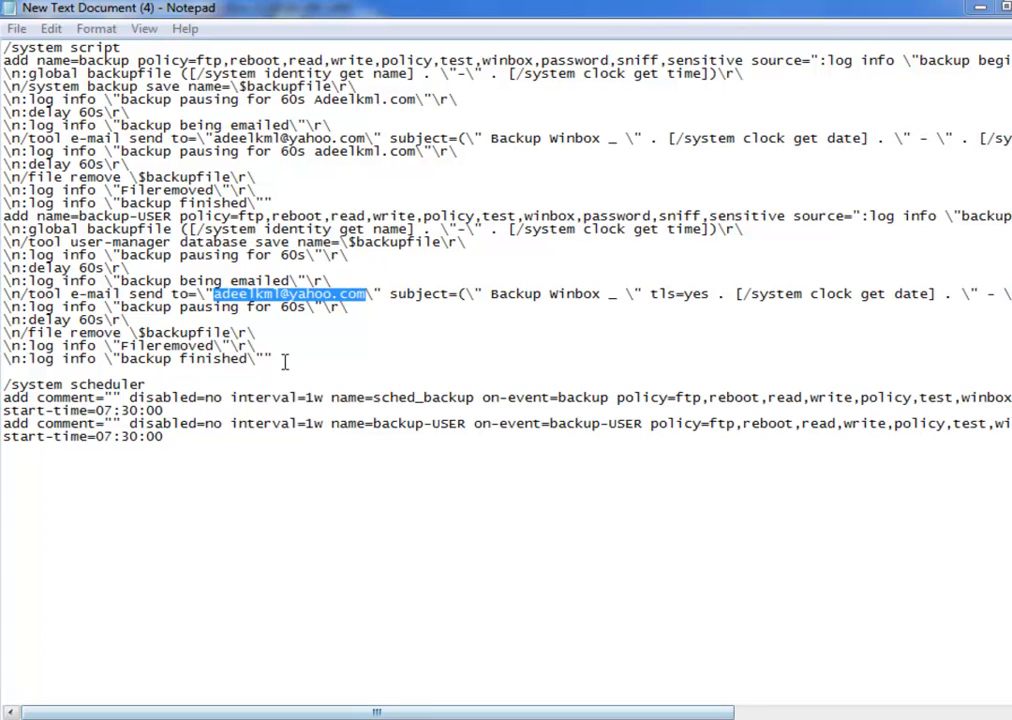
Copy the whole backup and scheduler script from Notepad and paste it into the WinBox terminal to run
left_click_drag(319, 491, 4, 40)
right_click(25, 110)
left_click(75, 174)
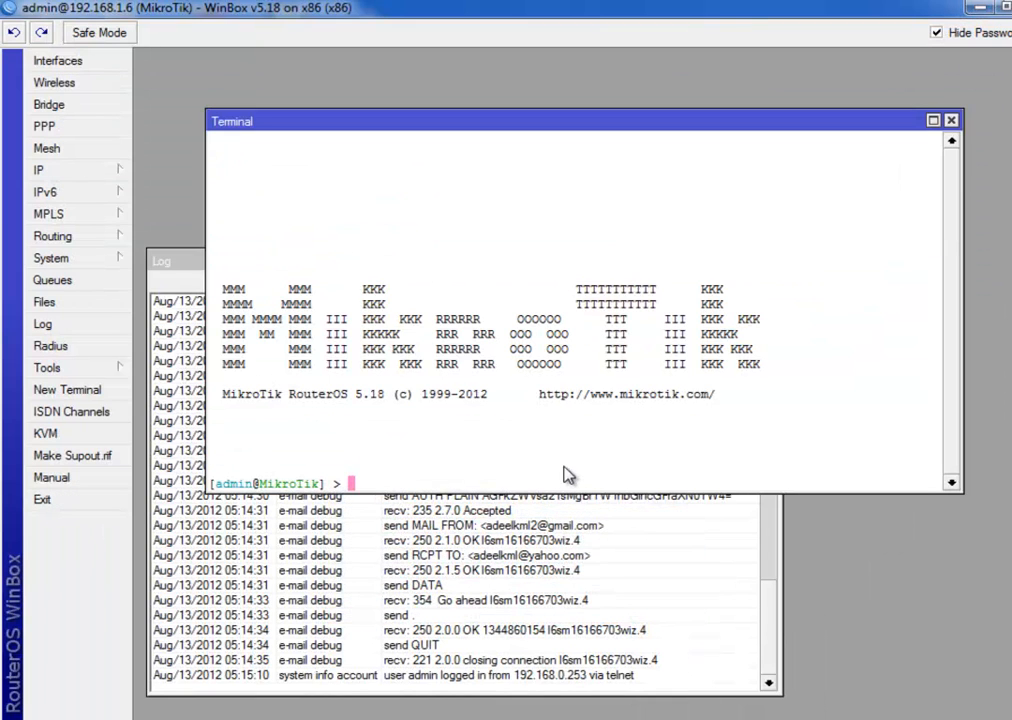
right_click(588, 370)
left_click(639, 516)
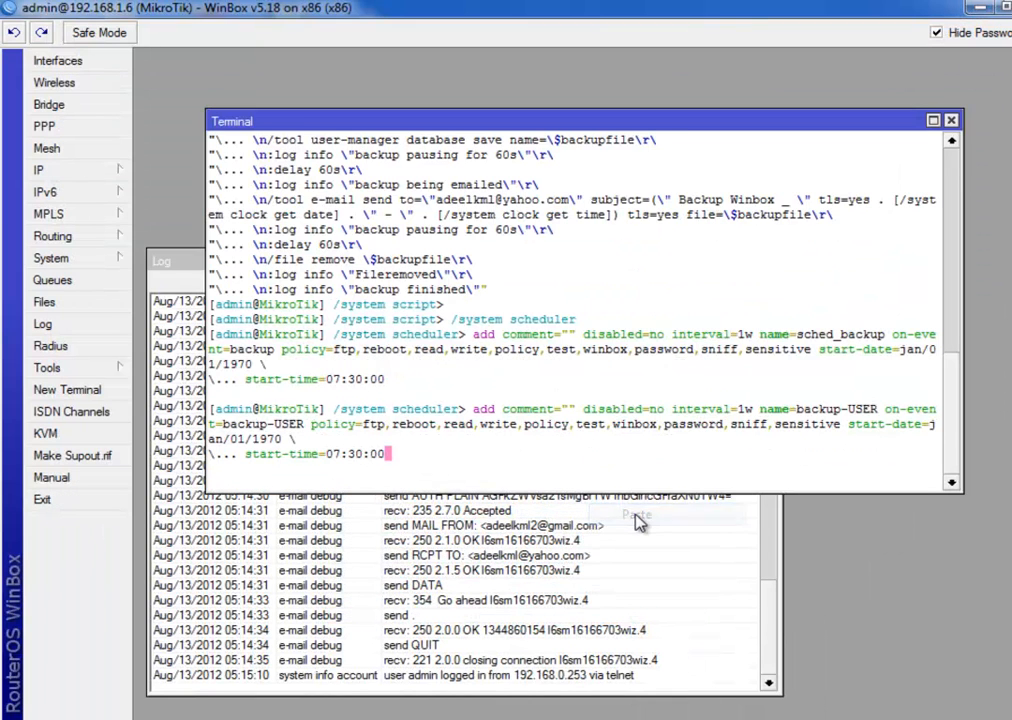
mouse_move(956, 414)
left_mouse_down()
mouse_move(958, 338)
mouse_move(969, 425)
left_mouse_up()
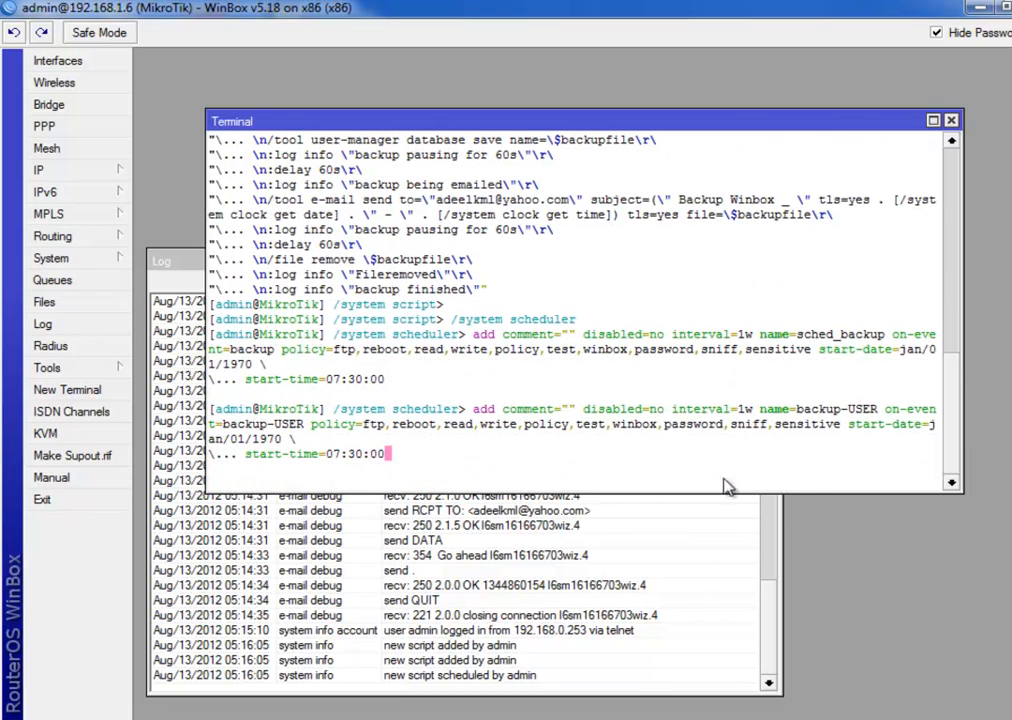
key("Return")
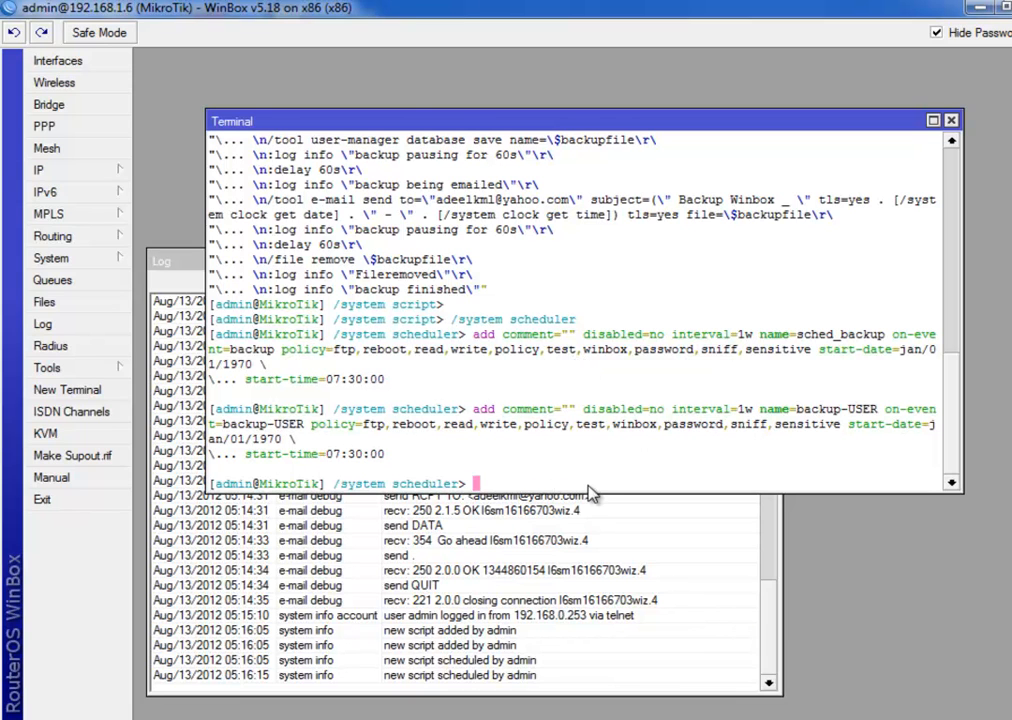
Close the terminal and run the backup script from the System > Scripts list
left_click(951, 121)
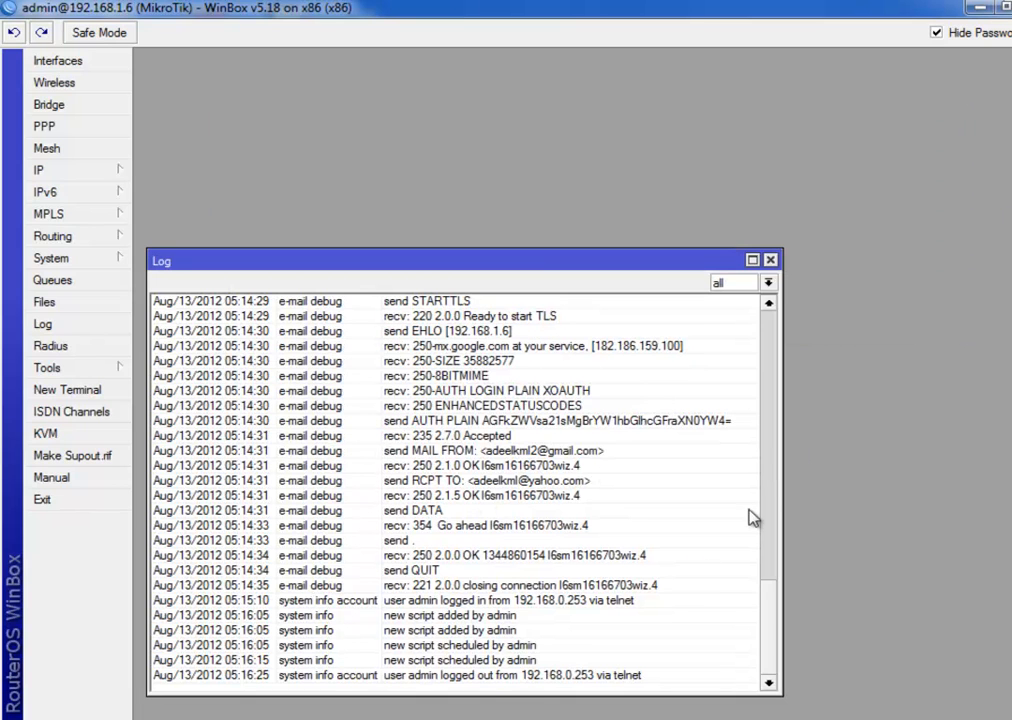
left_click(80, 259)
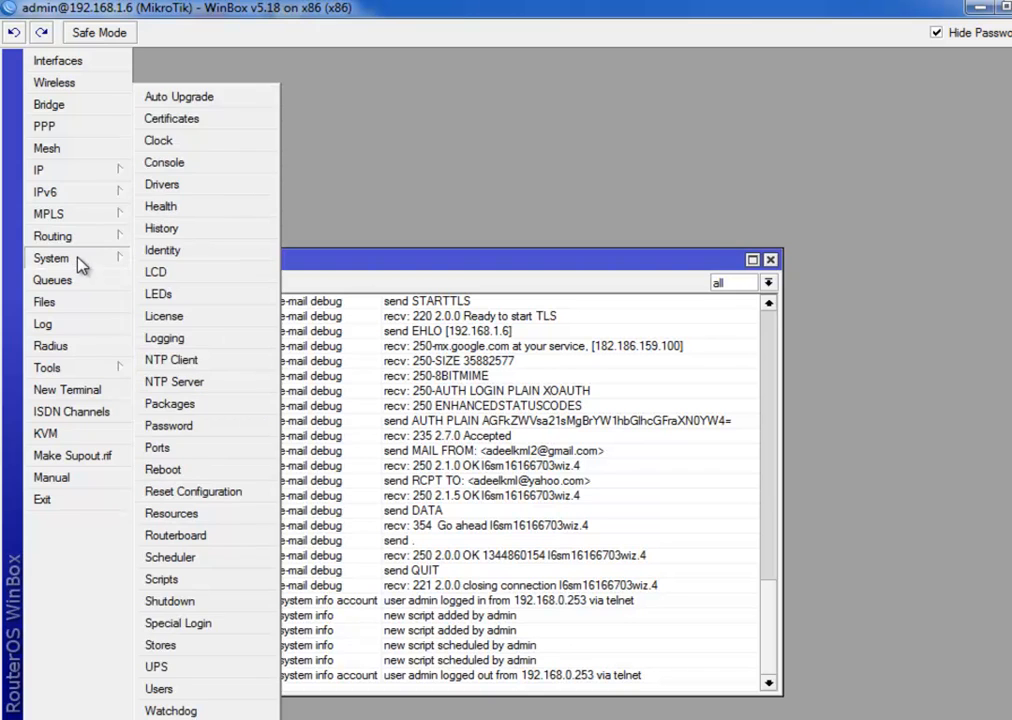
left_click(205, 582)
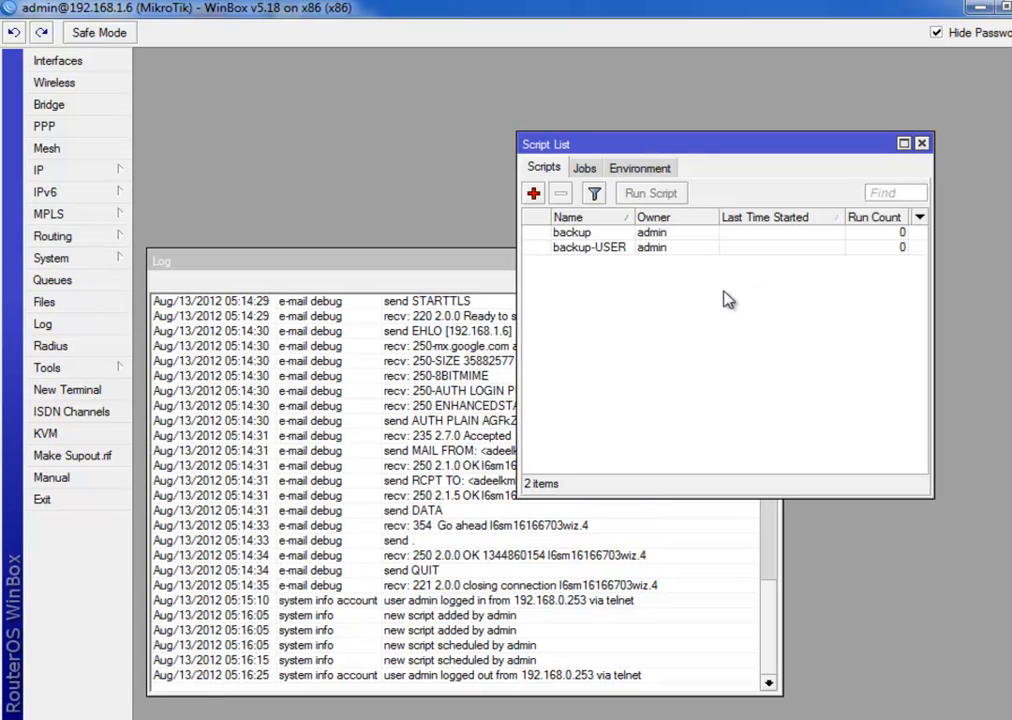
left_click(99, 265)
left_click(785, 158)
left_click(540, 238)
left_click(588, 253)
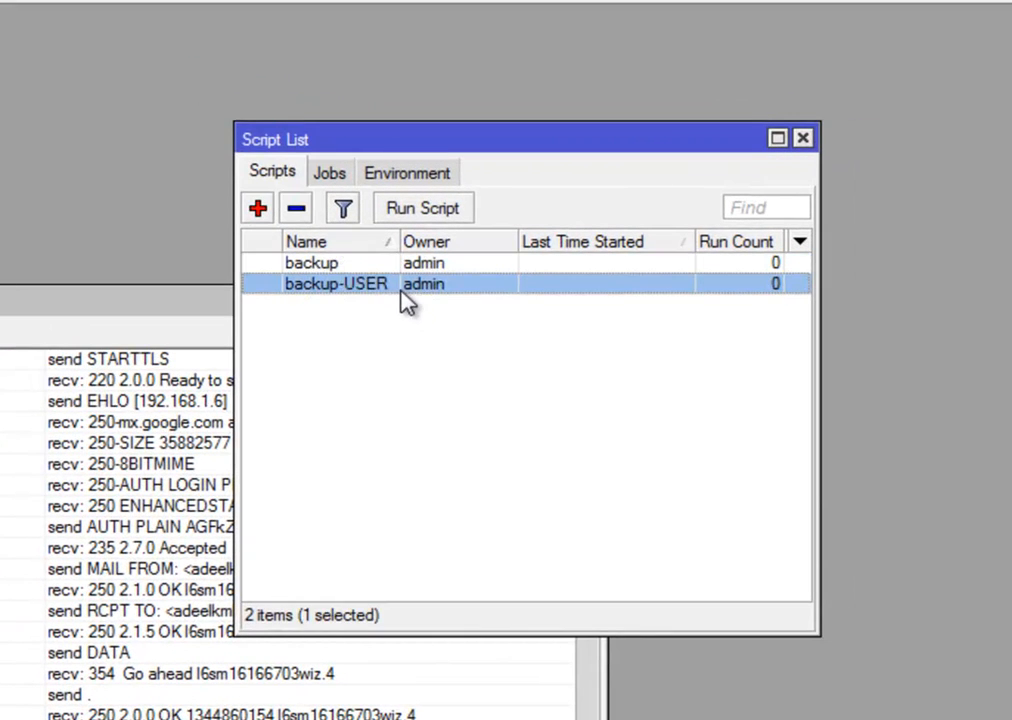
left_click(378, 266)
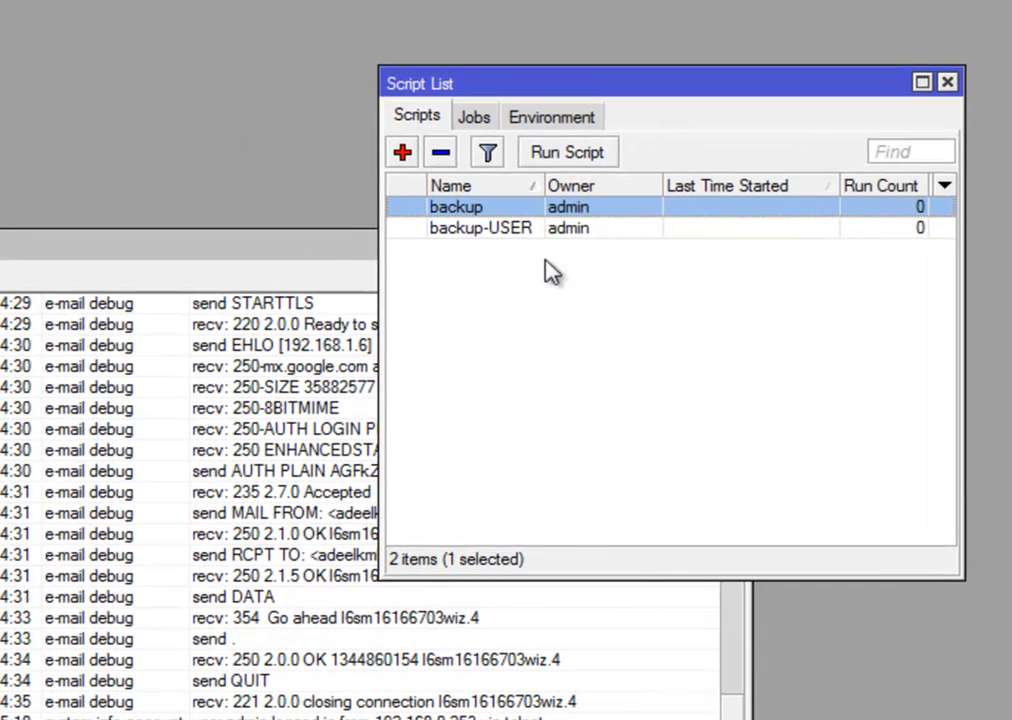
left_click(540, 229)
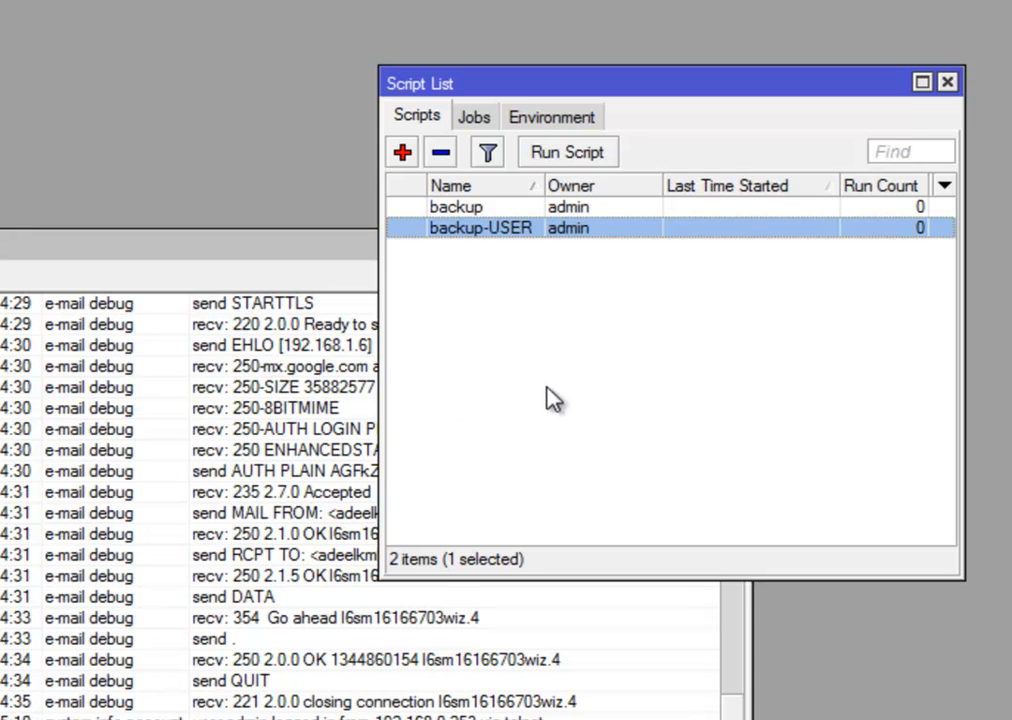
left_click(487, 208)
left_click(530, 153)
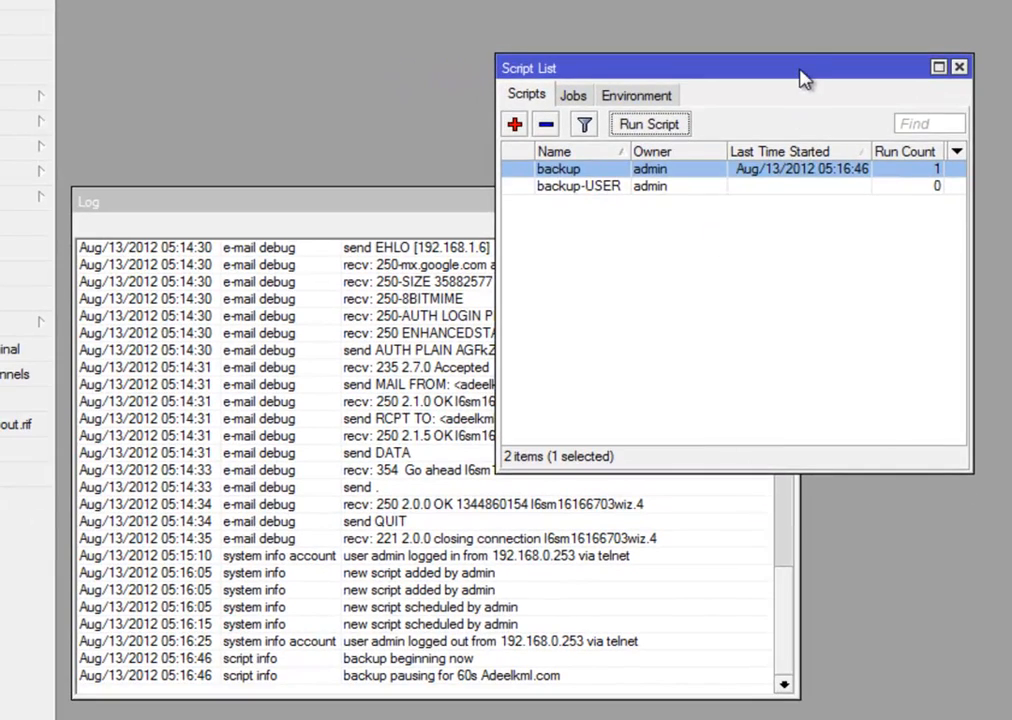
Rearrange the Script List and Log windows so the log shows the backup pausing for 60s
left_click_drag(773, 78, 866, 66)
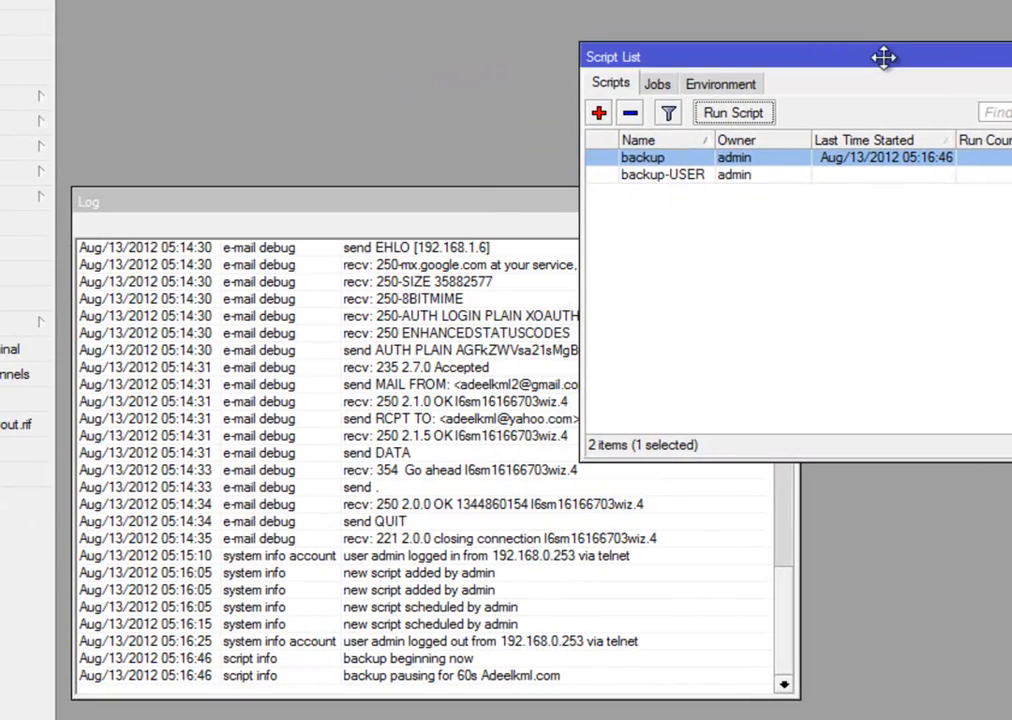
left_click_drag(492, 201, 481, 150)
left_click(830, 103)
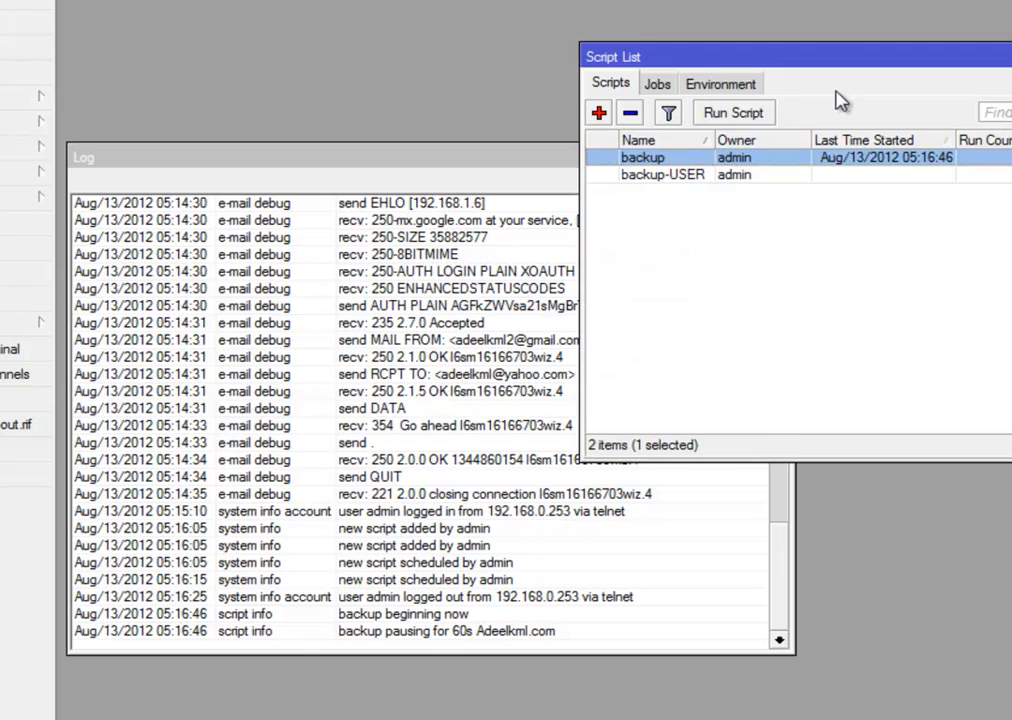
left_click(332, 635)
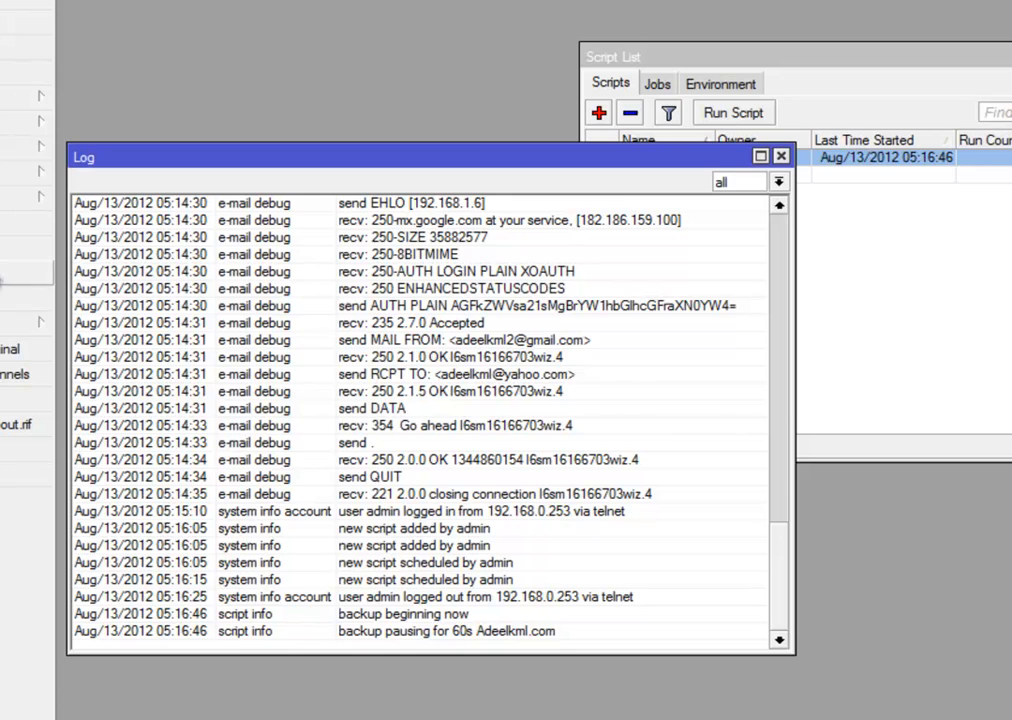
Show the File List with MikroTik-05:16:46.backup, then scroll the Log to the email-sent entries
left_click(3, 252)
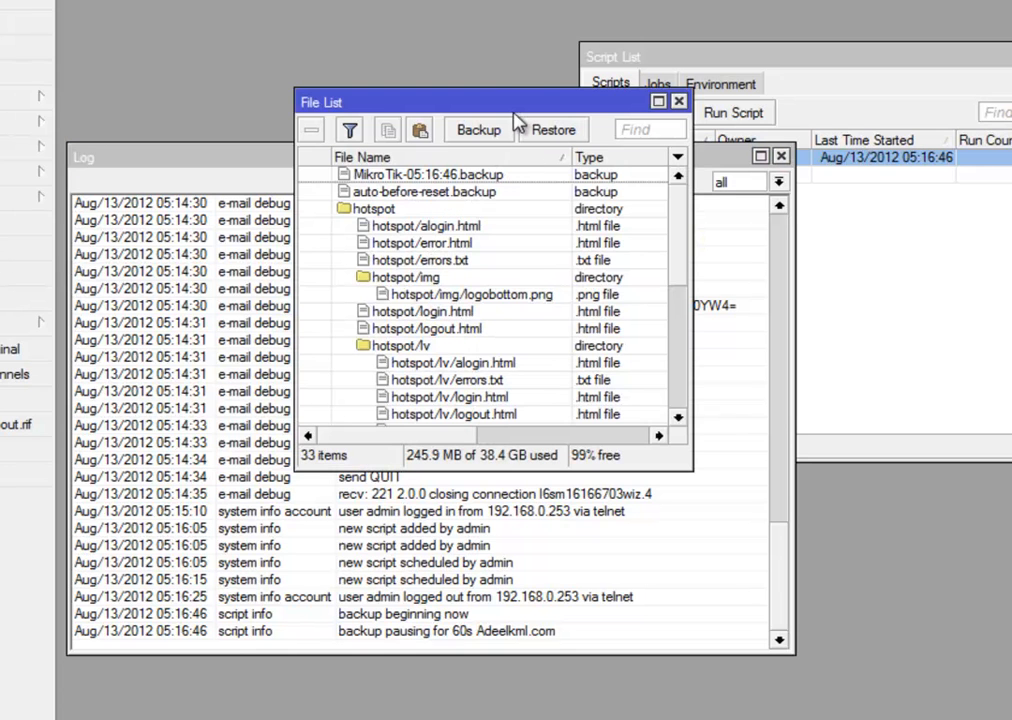
left_click_drag(510, 112, 912, 254)
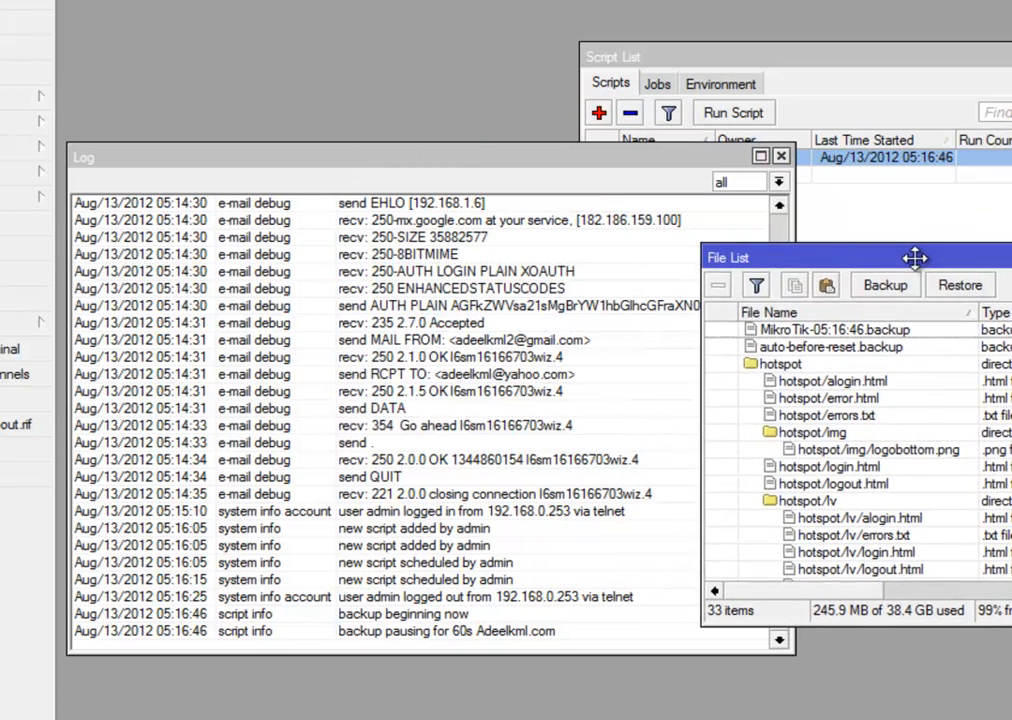
left_click(829, 83)
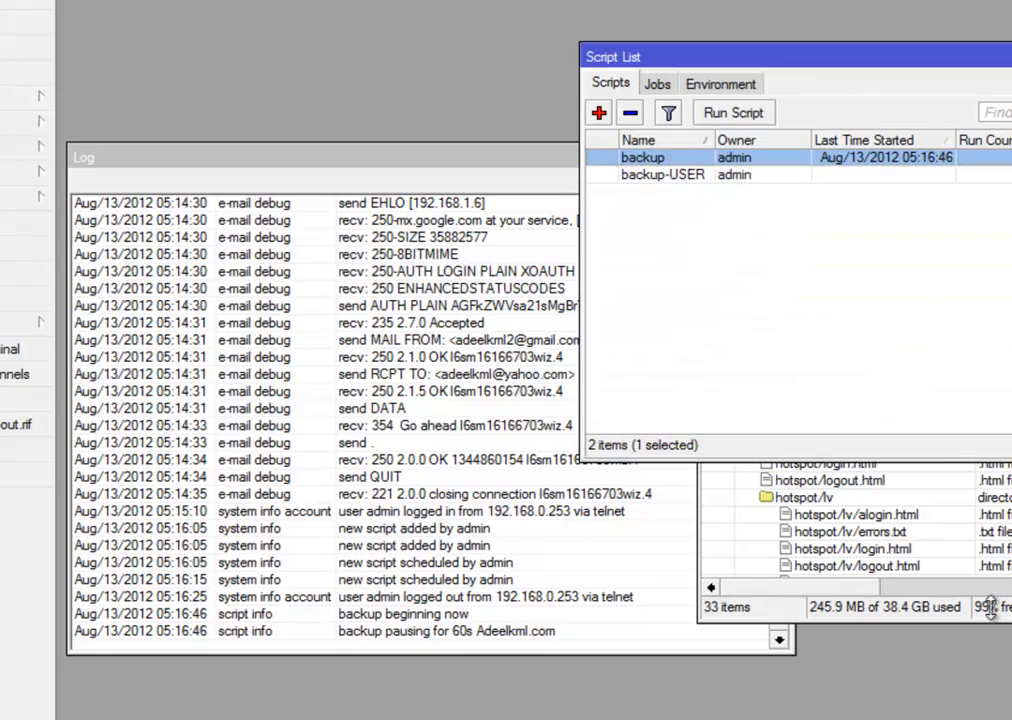
left_click(1004, 613)
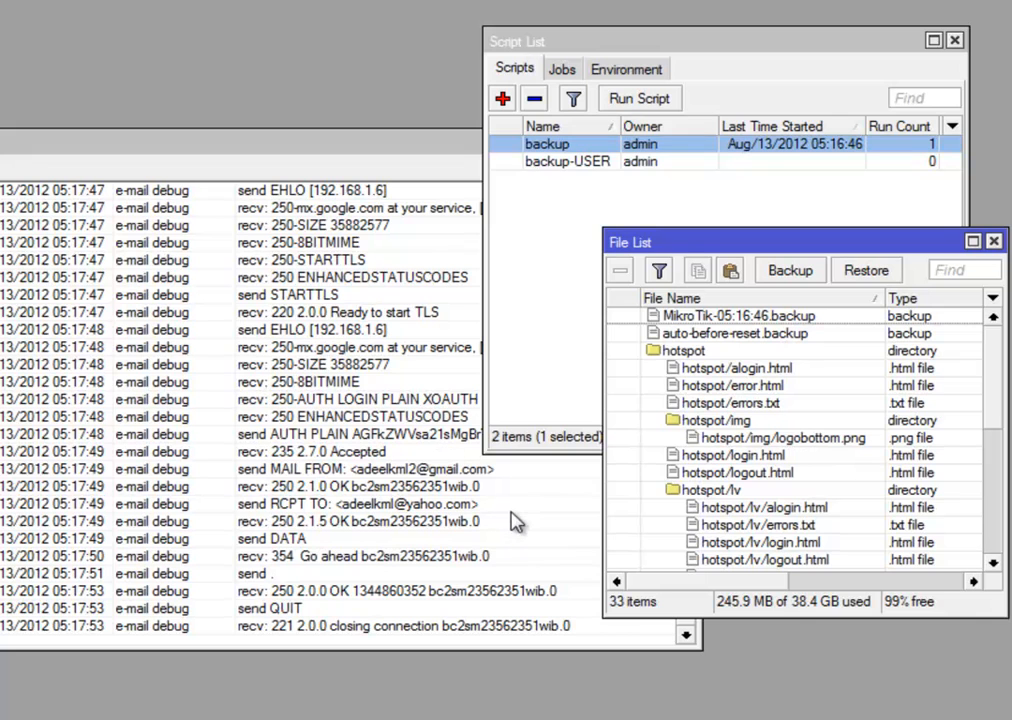
left_click(340, 389)
left_click_drag(682, 565, 690, 543)
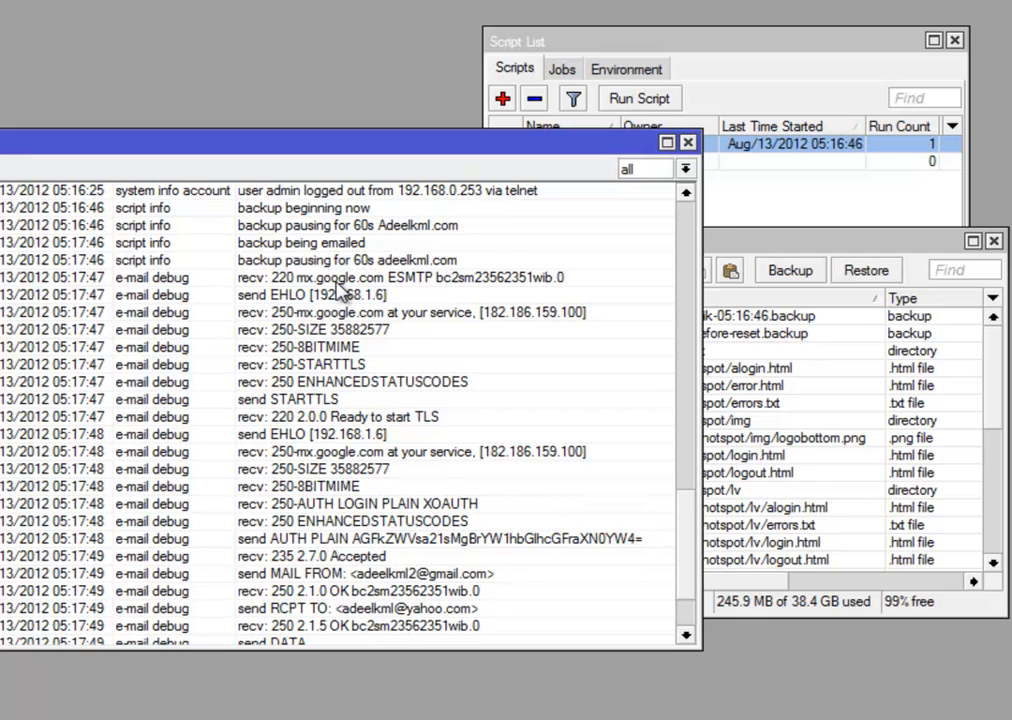
scroll(366, 286, "down", 2)
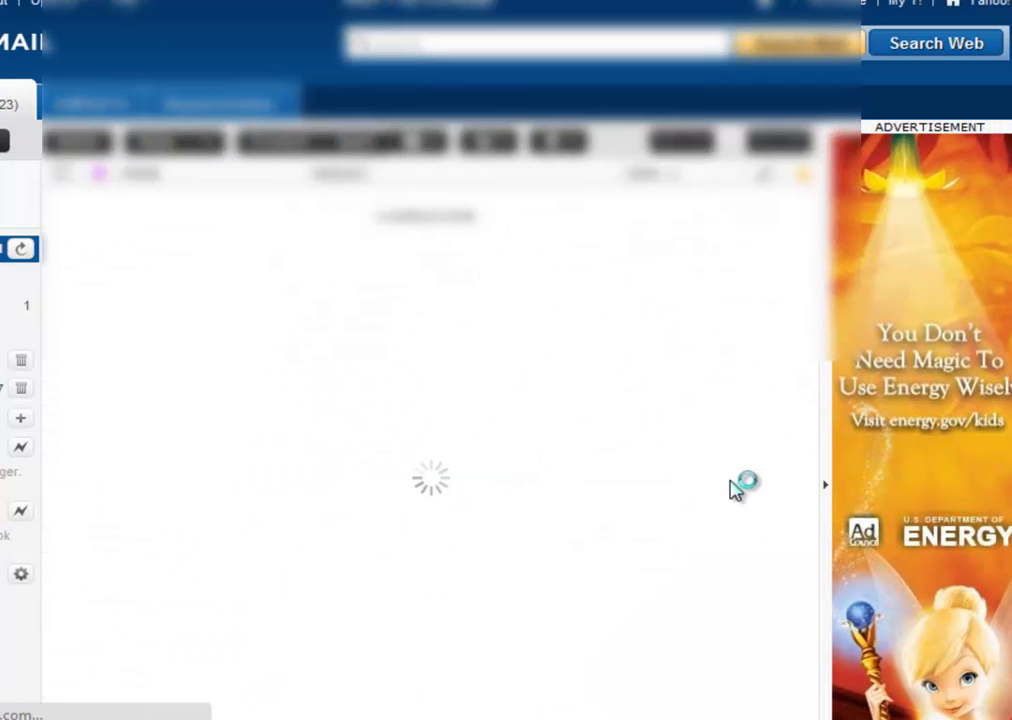
Open the Backup Winbox aug/13/2012 email and scroll to its 16KB MikroTik attachment
scroll(733, 487, "down", 3)
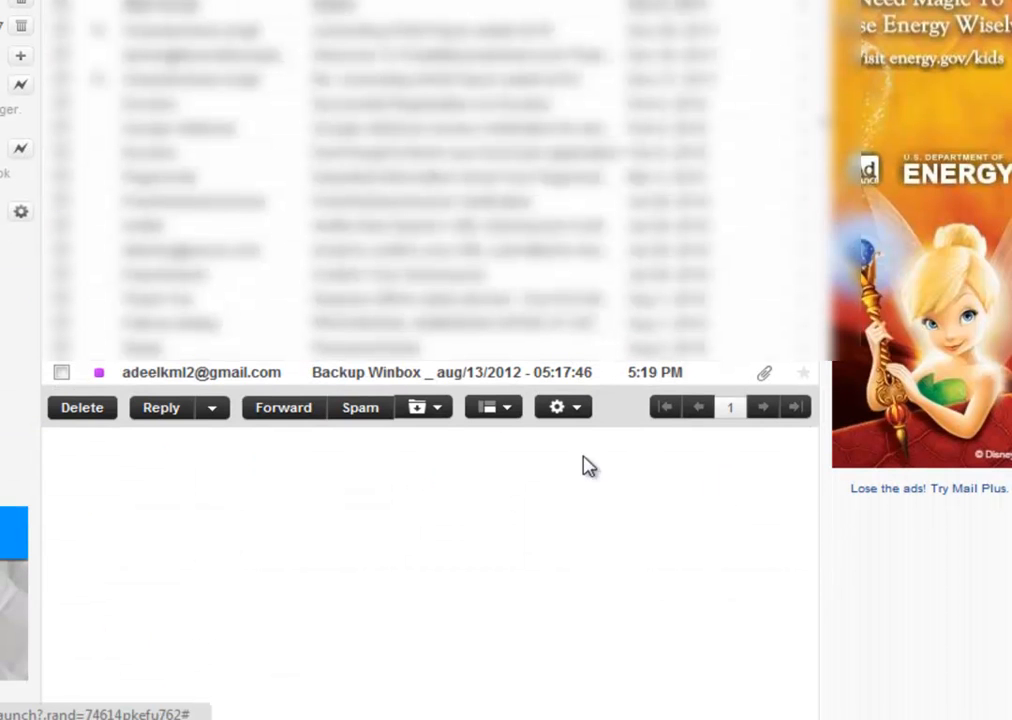
left_click(333, 375)
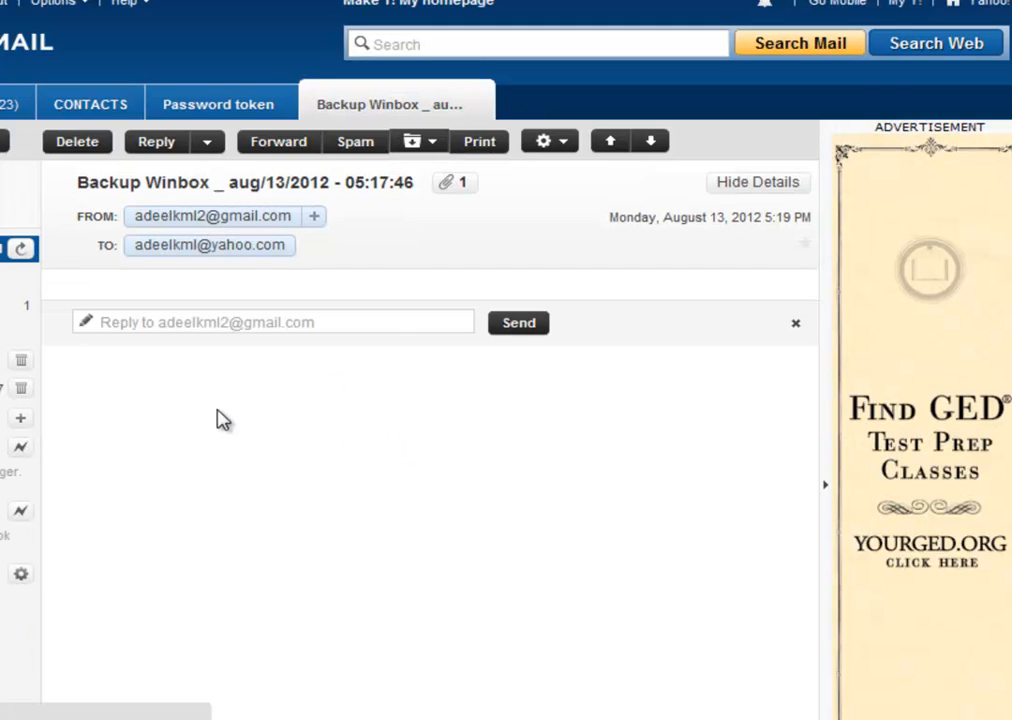
scroll(398, 451, "down", 2)
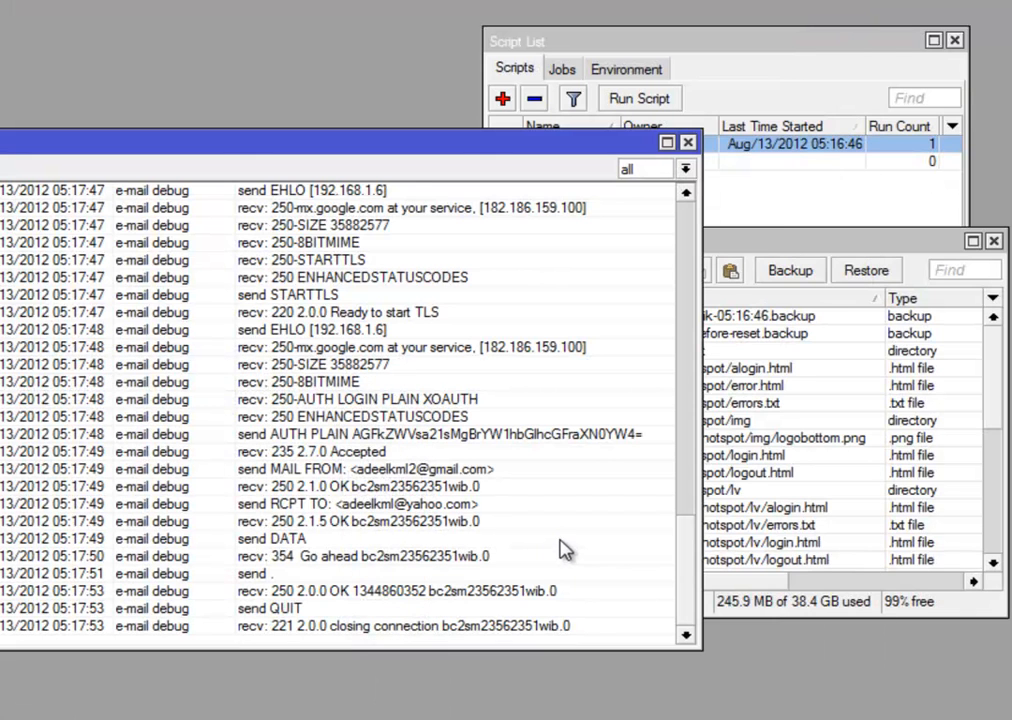
Check the backup file is gone from the File List, then close the File List, Log and Script List windows
left_click(848, 256)
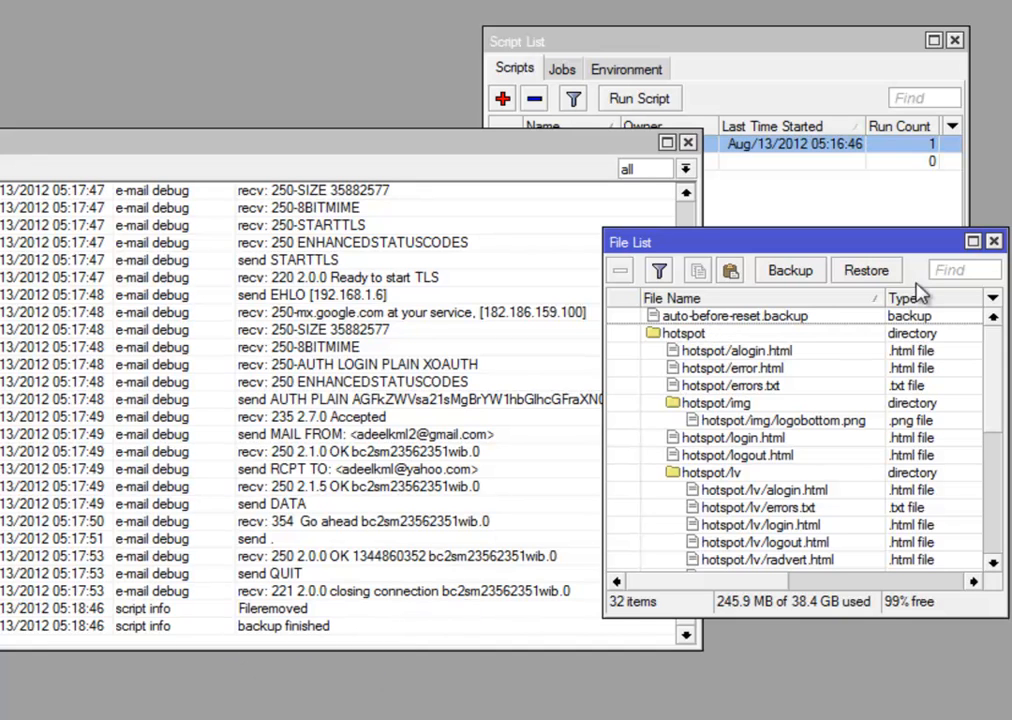
left_click(995, 243)
left_click(687, 142)
left_click(955, 41)
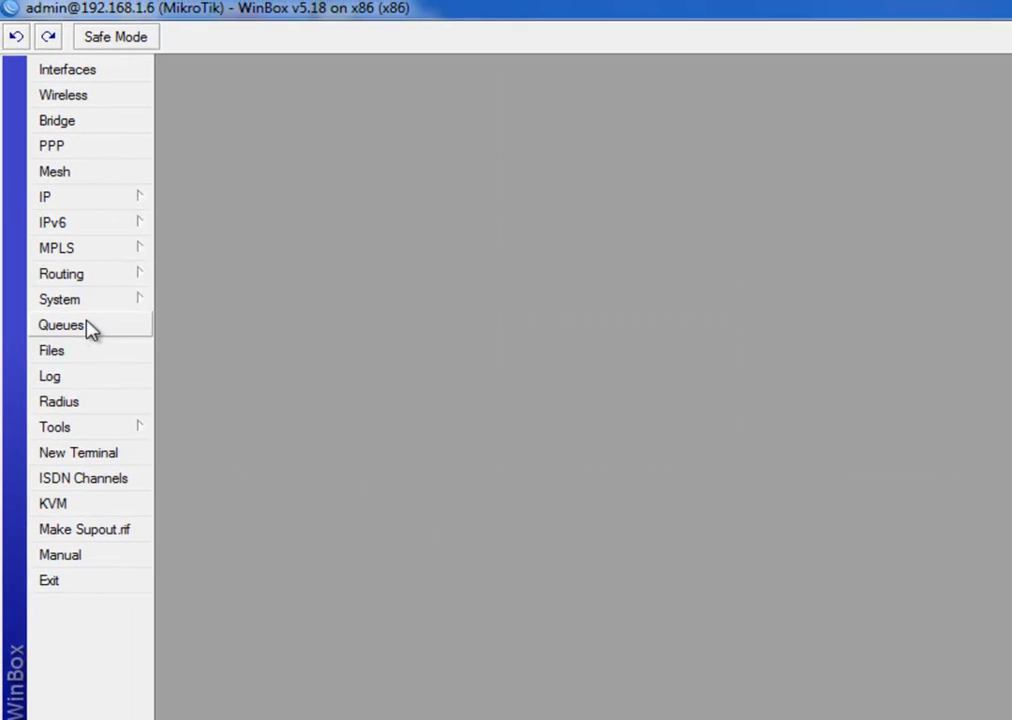
Inspect the sched_backup and backup-USER weekly 07:30 schedules without changes, then return to the browser tab
left_click(97, 303)
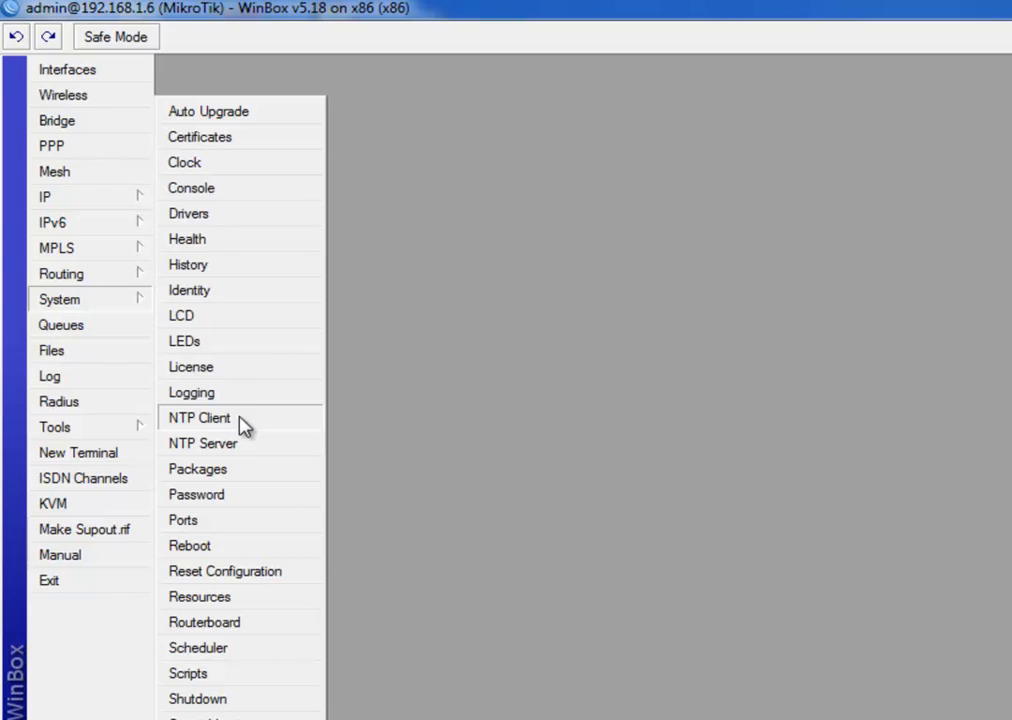
left_click(262, 648)
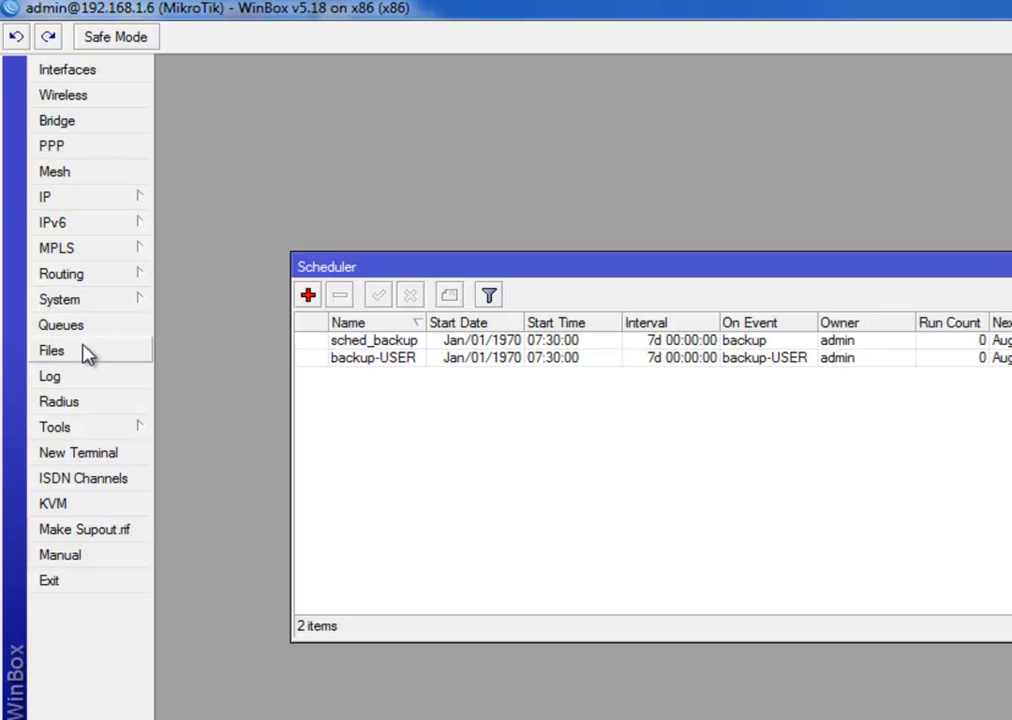
left_click_drag(427, 323, 459, 323)
left_click(390, 365)
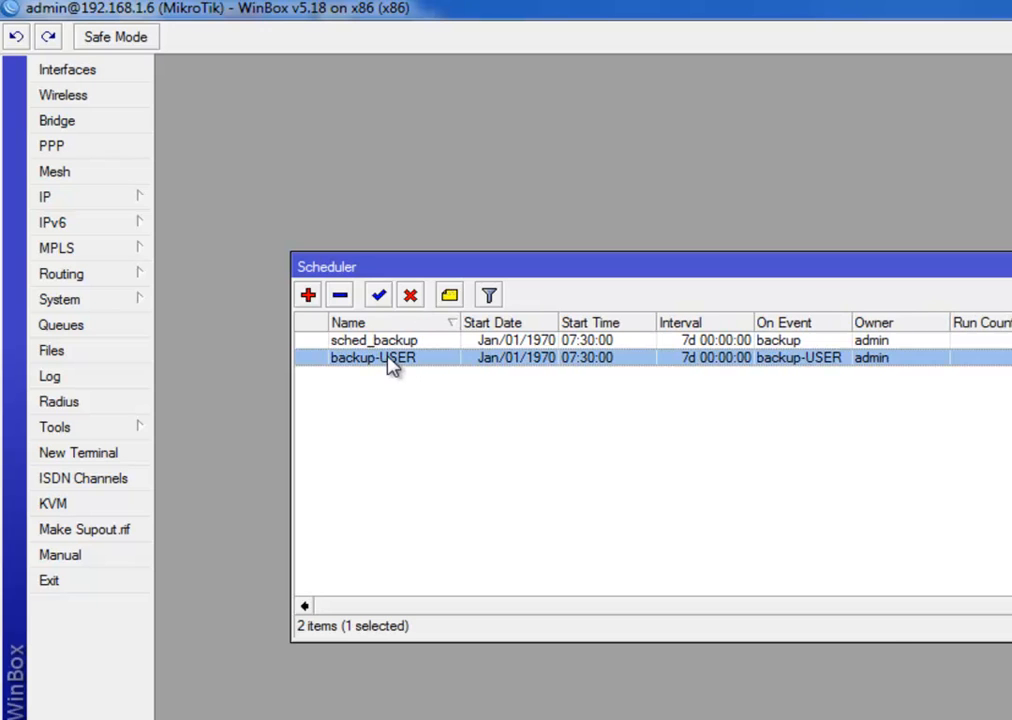
double_click(392, 343)
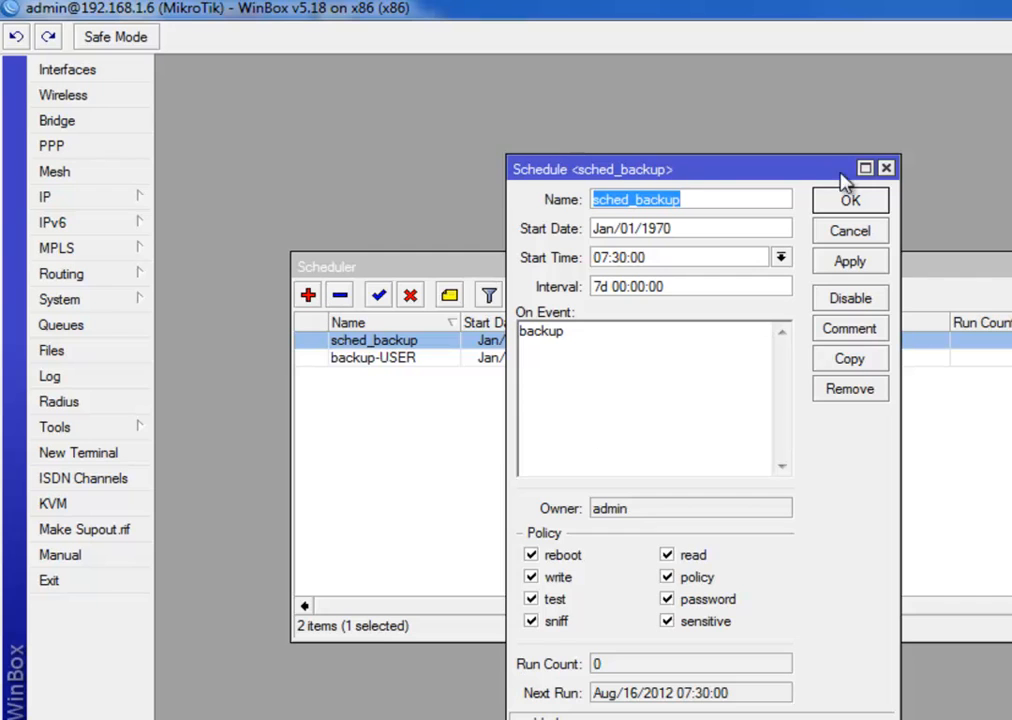
left_click(886, 169)
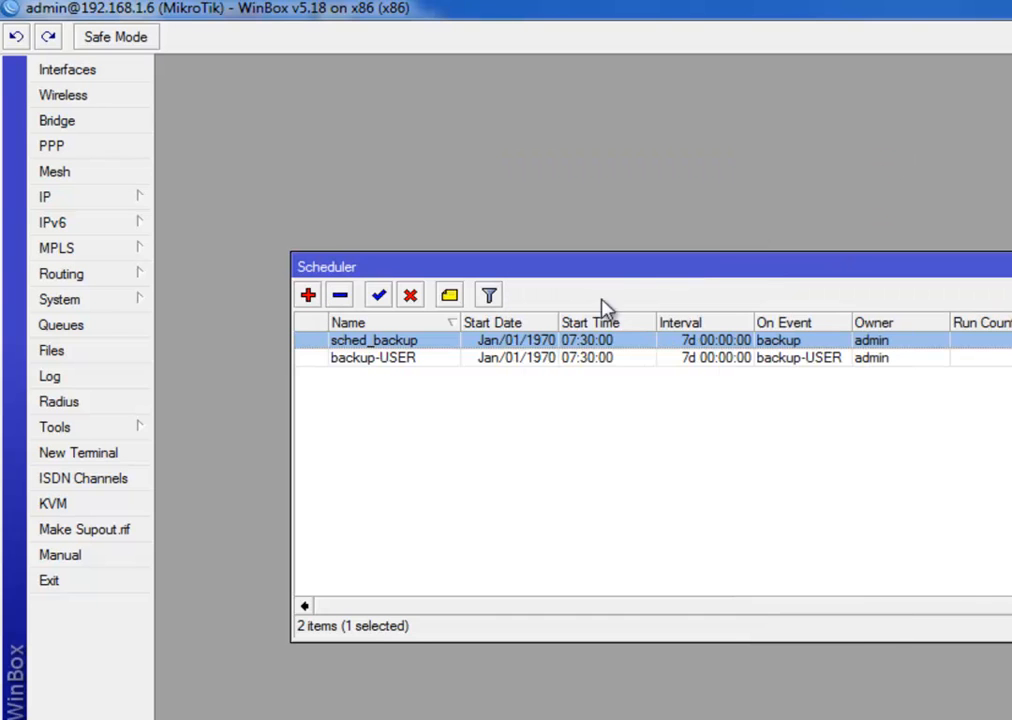
double_click(396, 364)
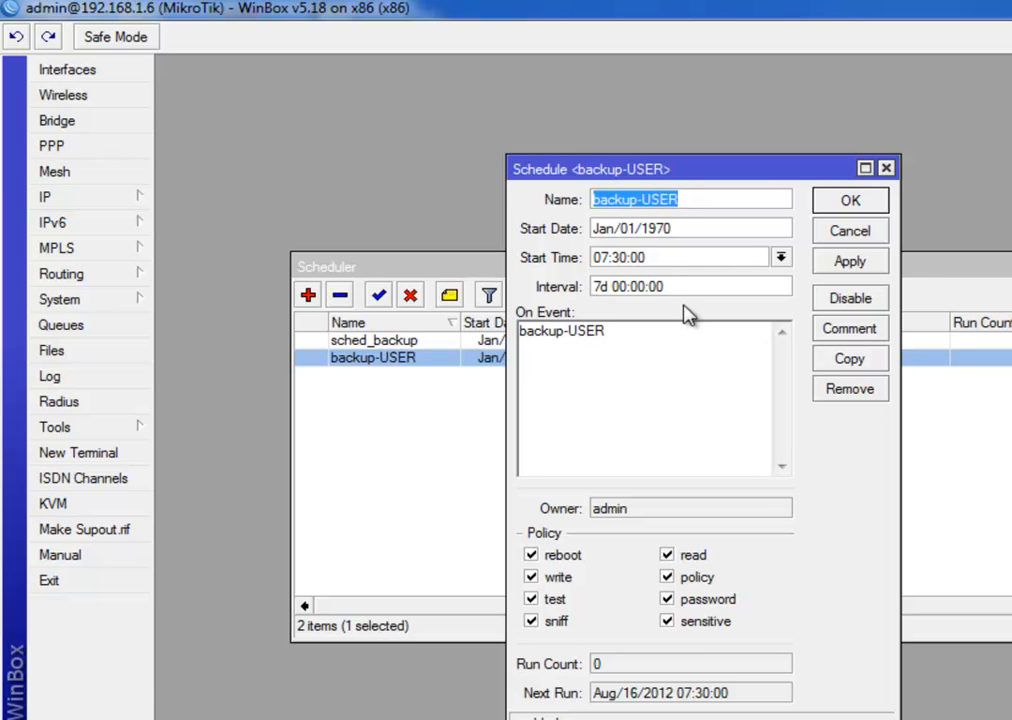
left_click(886, 168)
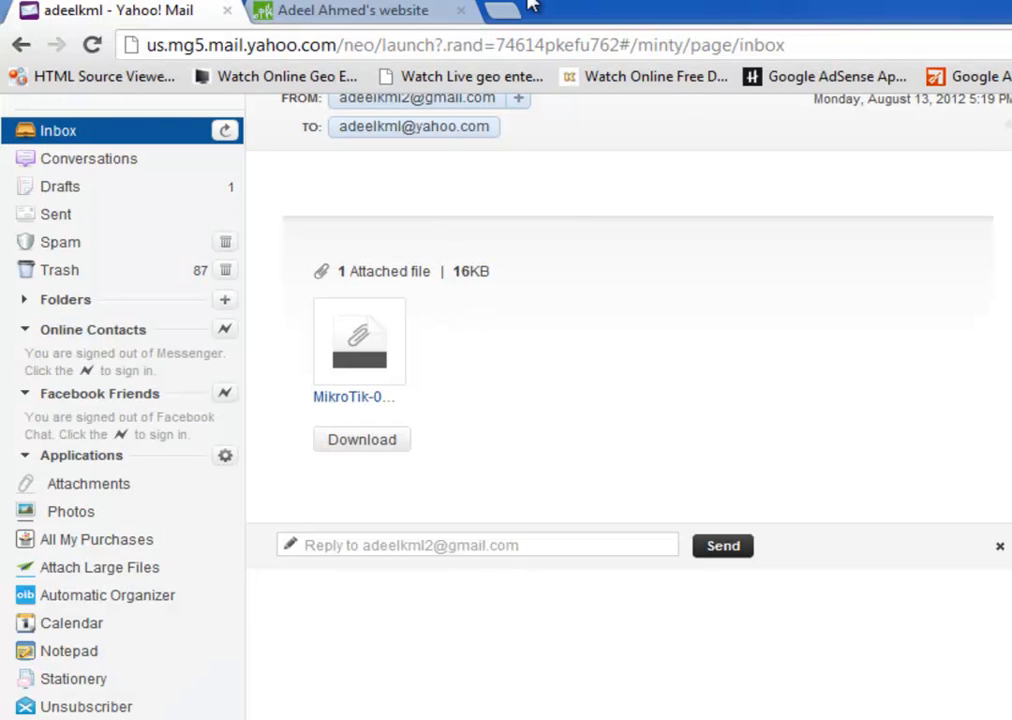
left_click(327, 8)
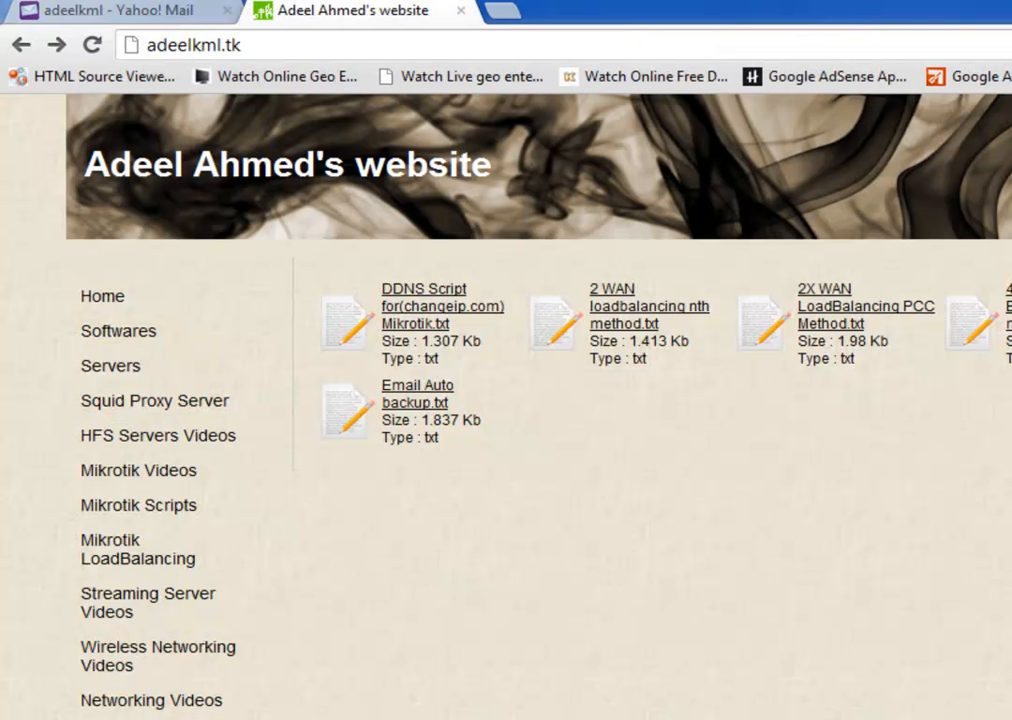